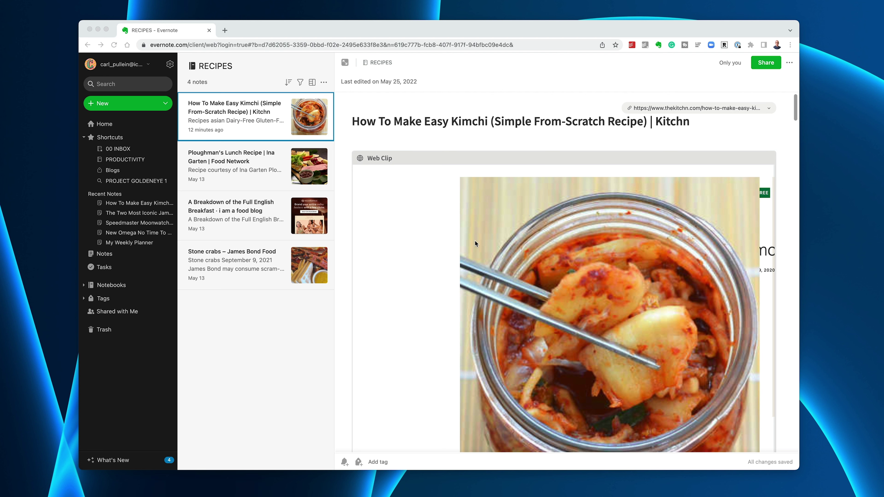
left_click(112, 286)
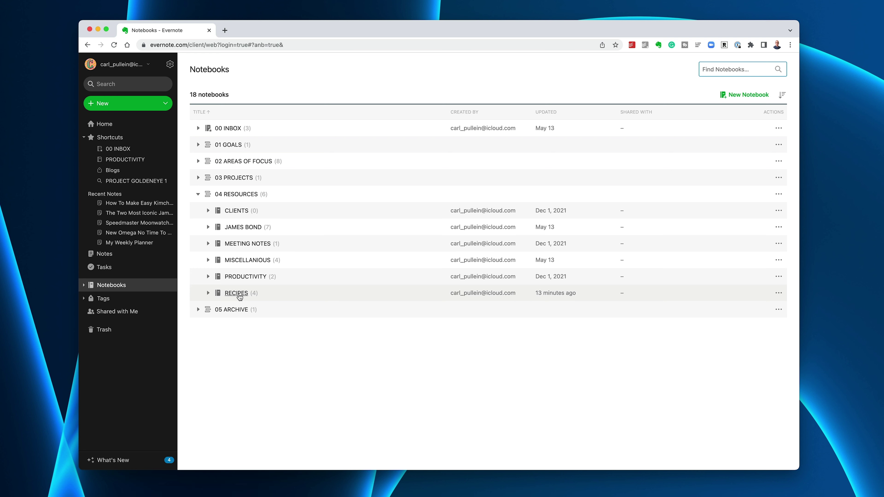
left_click(236, 293)
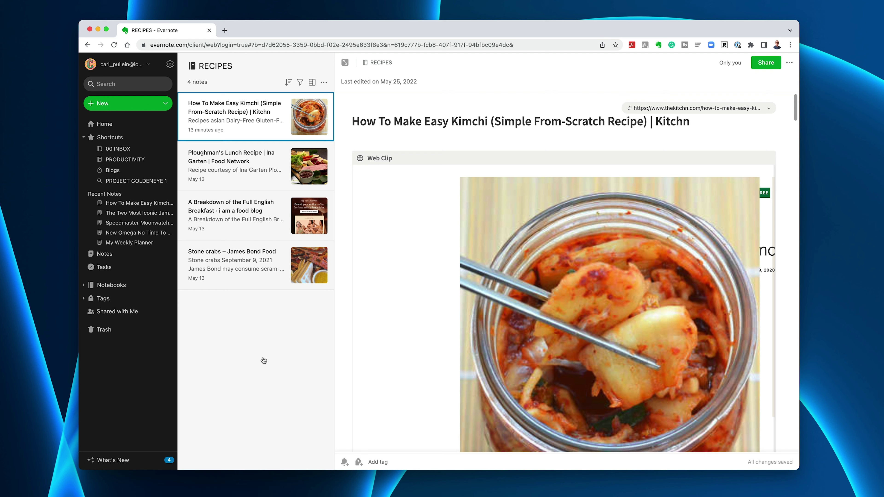
- Open the Full English Breakfast note and give it the Breakfast tag
left_click(241, 211)
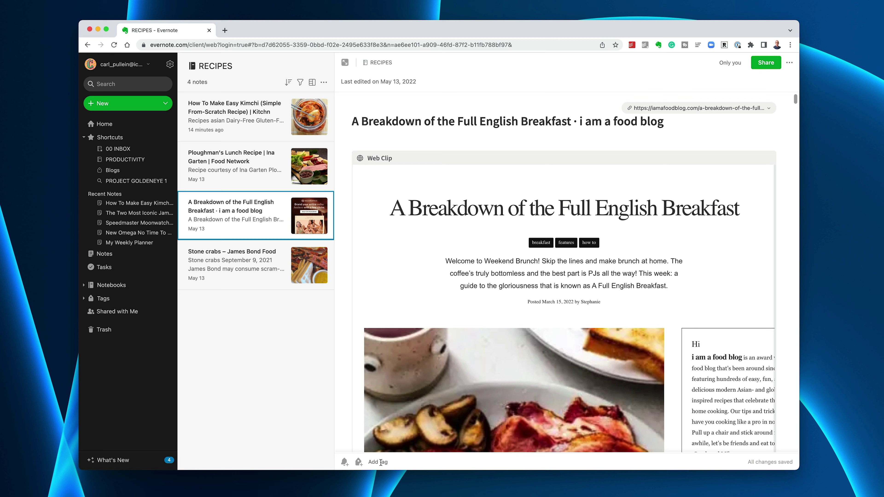
left_click(381, 463)
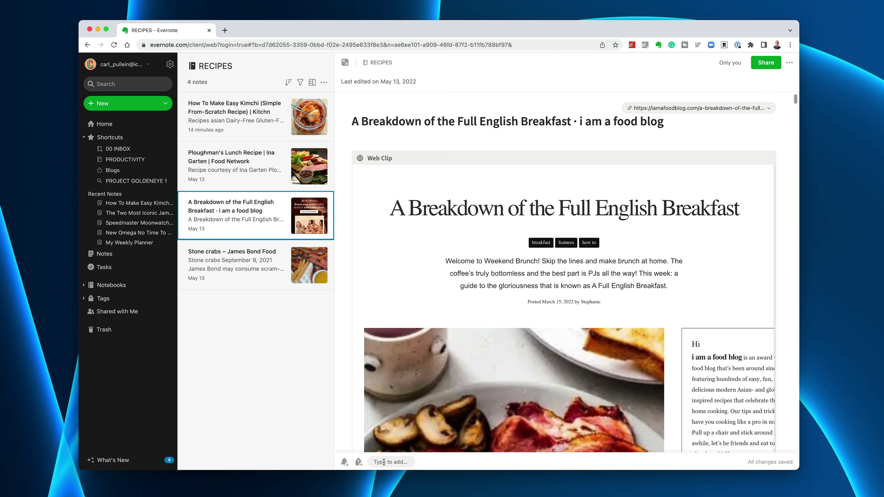
type("Br")
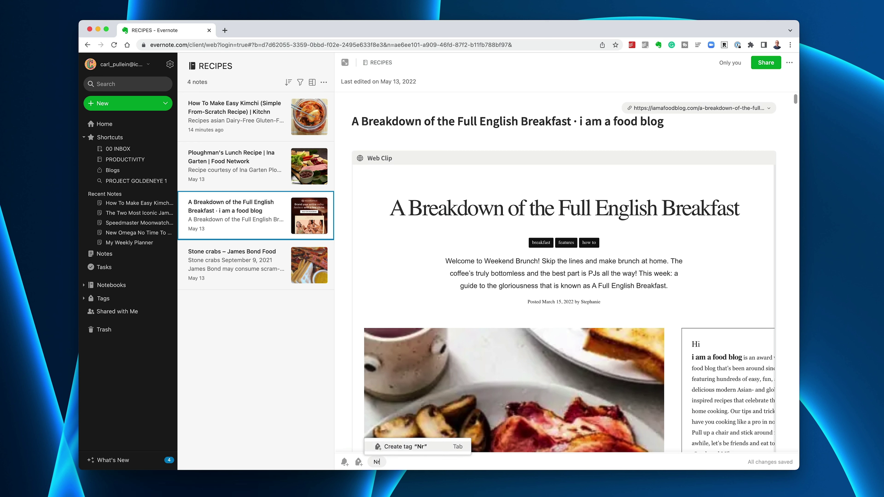
key("BackSpace")
key("BackSpace")
type("Breakfast")
left_click(414, 445)
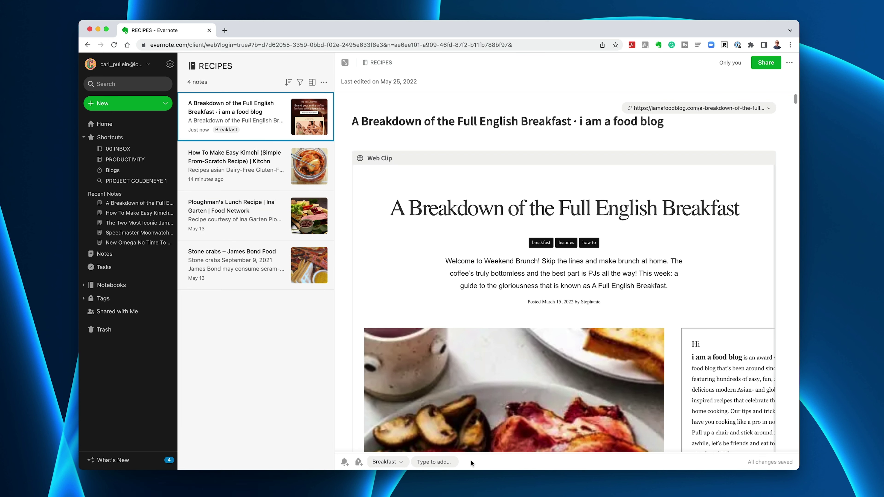
- Add the Eggs and Bacon tags to the same note
scroll(513, 366, "down", 5)
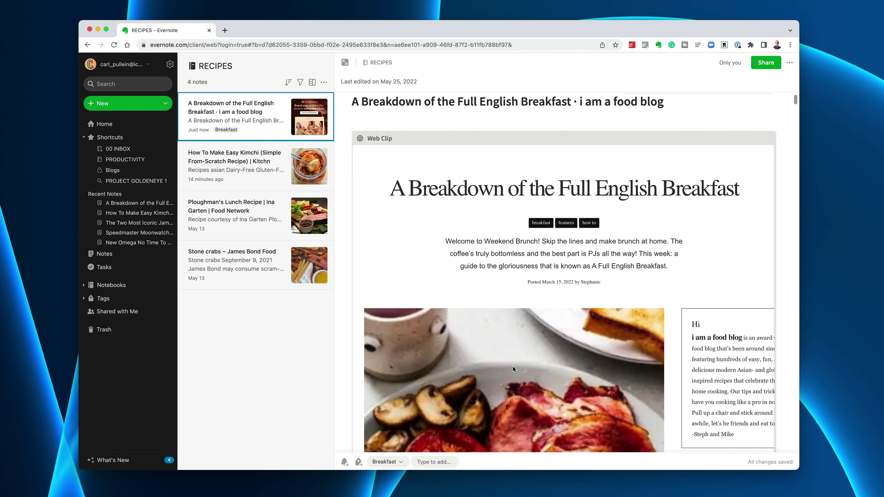
scroll(513, 366, "down", 1)
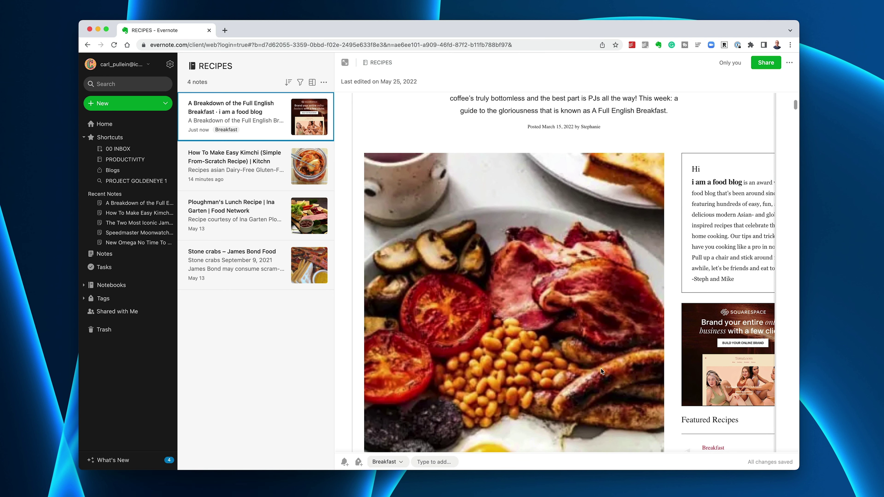
scroll(396, 429, "down", 3)
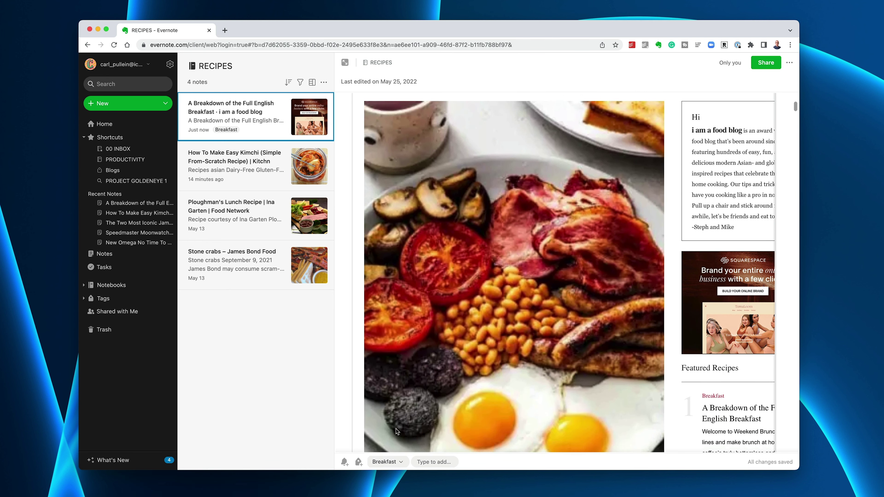
scroll(563, 398, "up", 10)
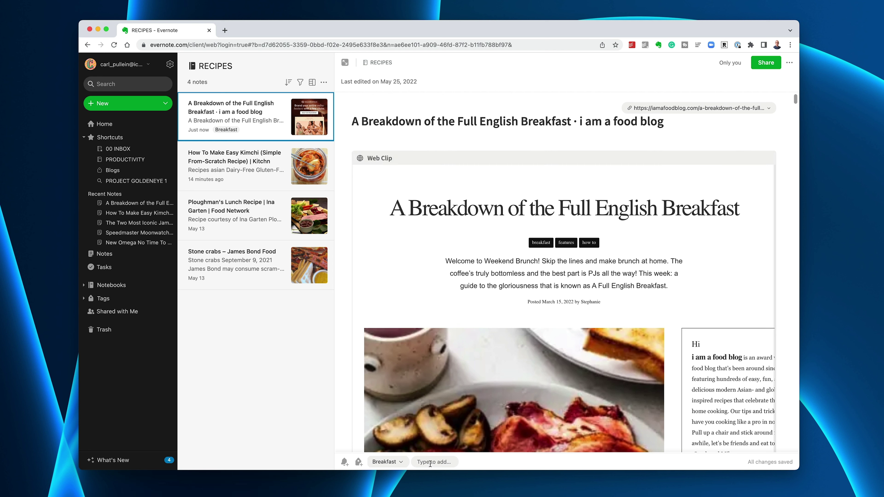
type("Eggs")
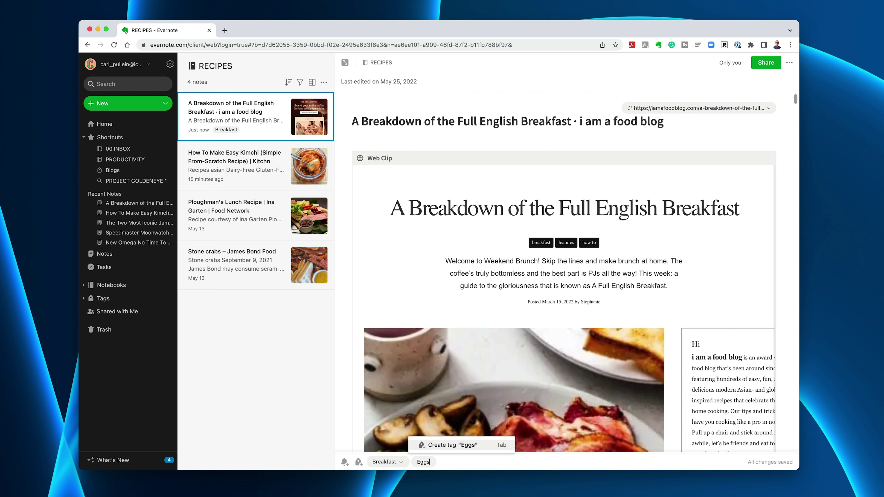
key("Return")
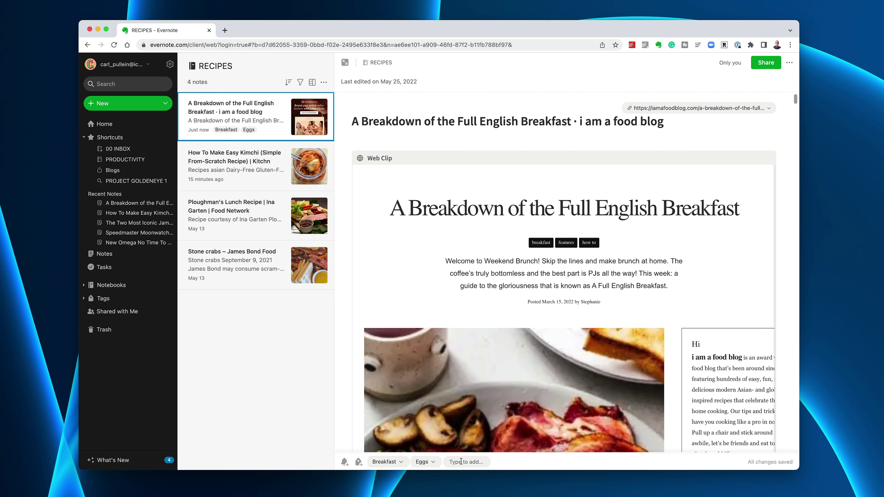
type("Bacon")
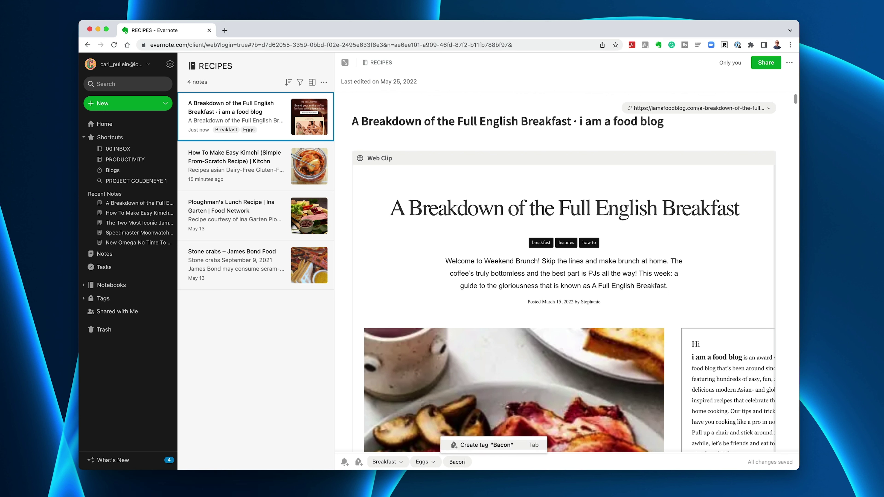
key("Return")
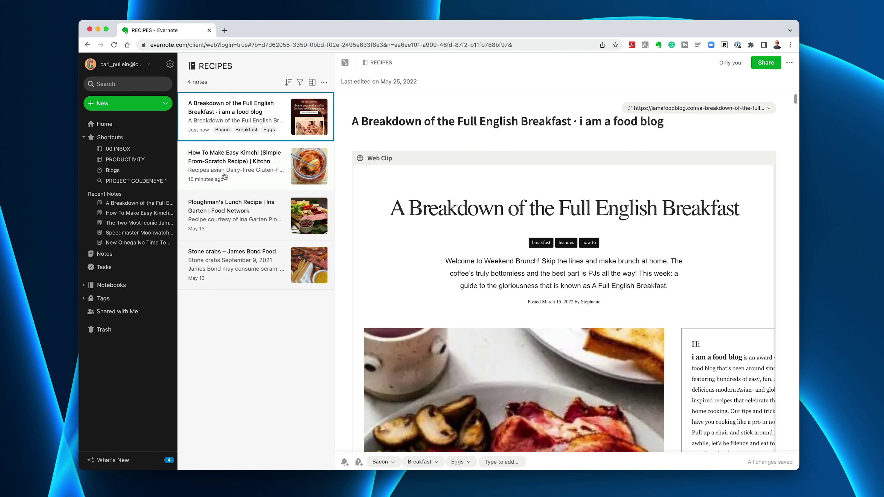
- Open the Kimchi note and add the tags Lunch, Dinner, Side dish and Korean
left_click(230, 169)
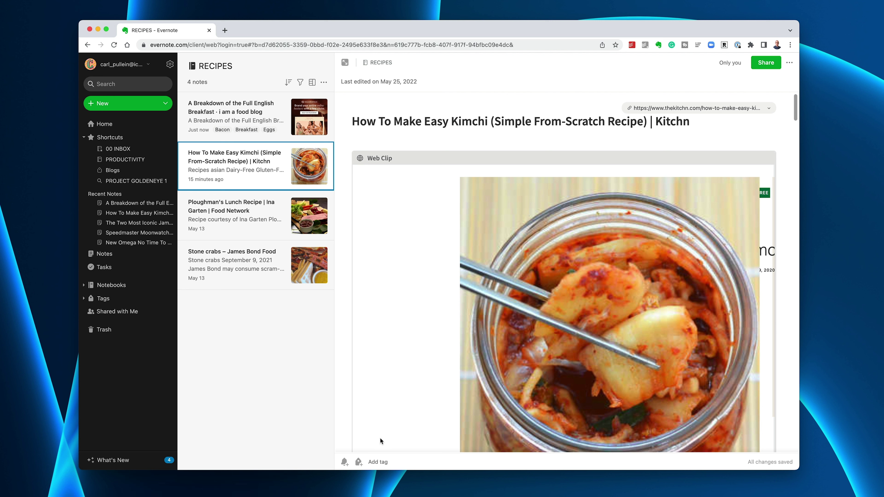
left_click(379, 463)
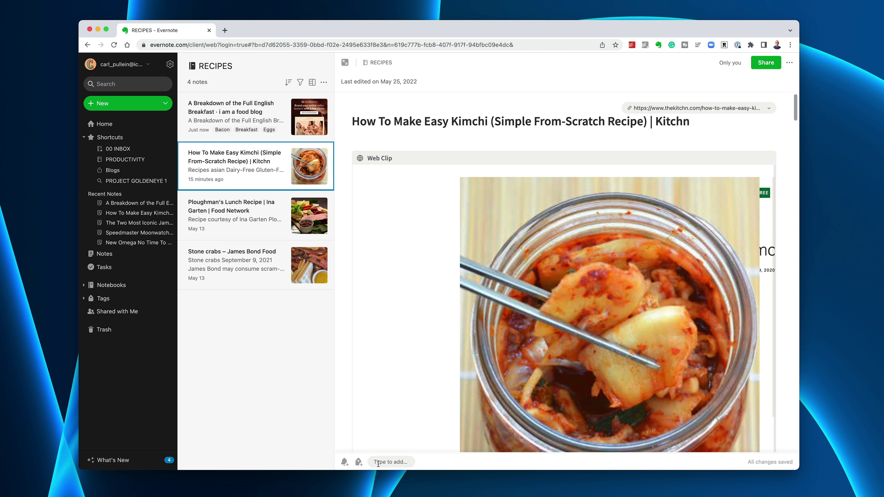
type("Lunch")
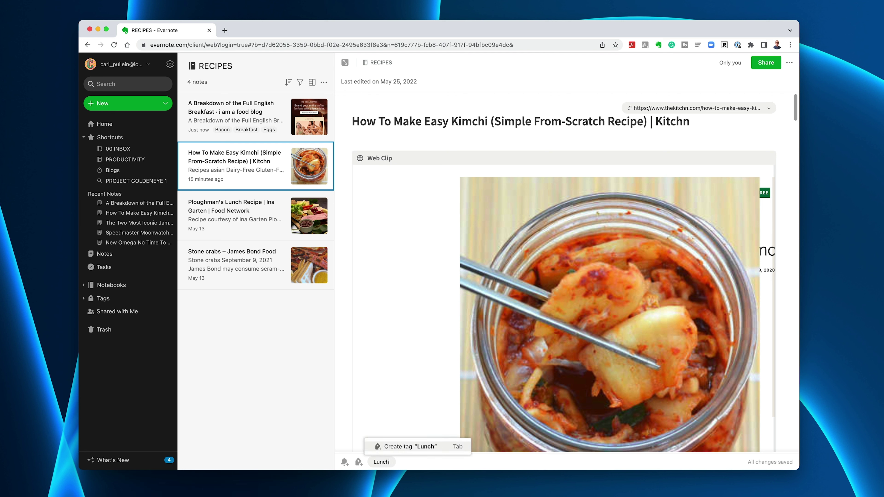
key("Tab")
type("Dinner")
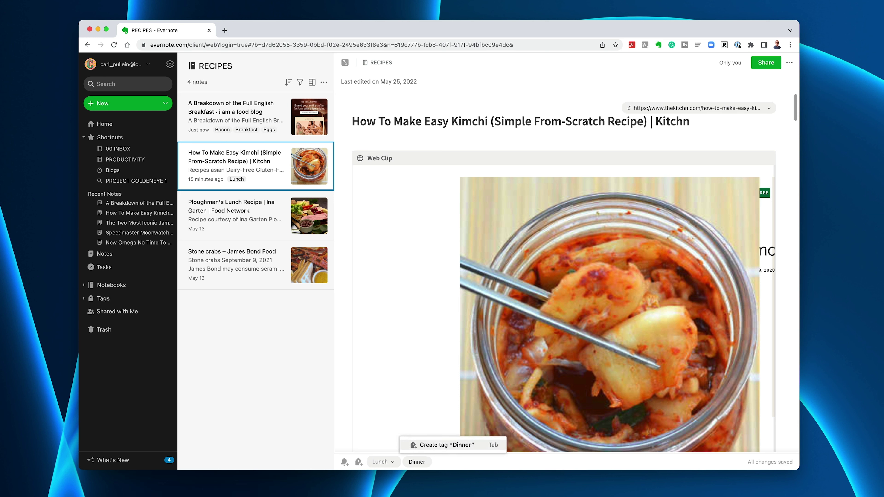
key("Tab")
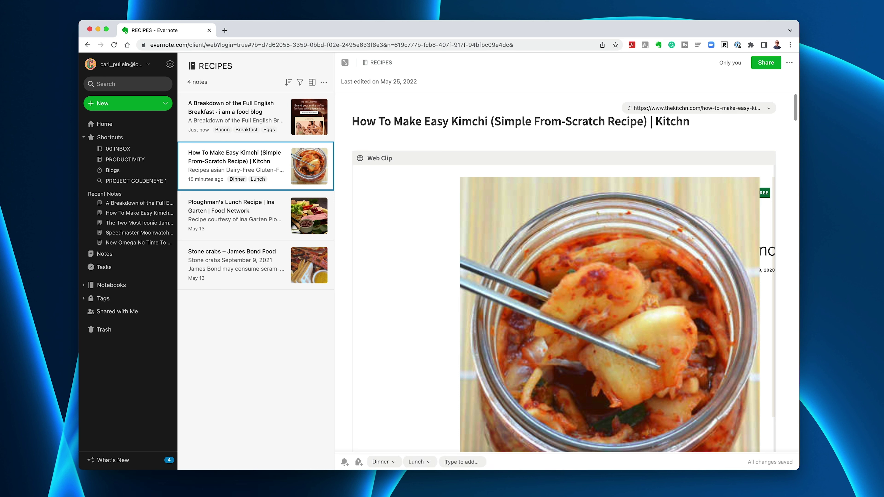
type("Side dish")
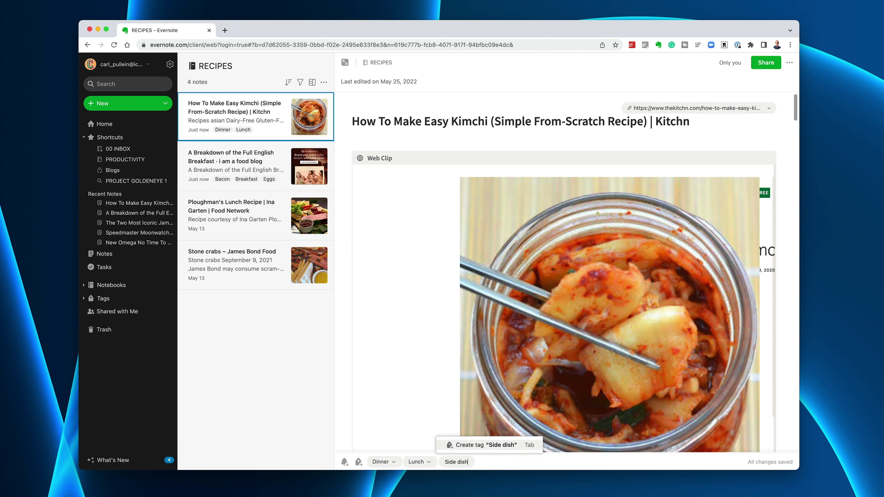
key("Tab")
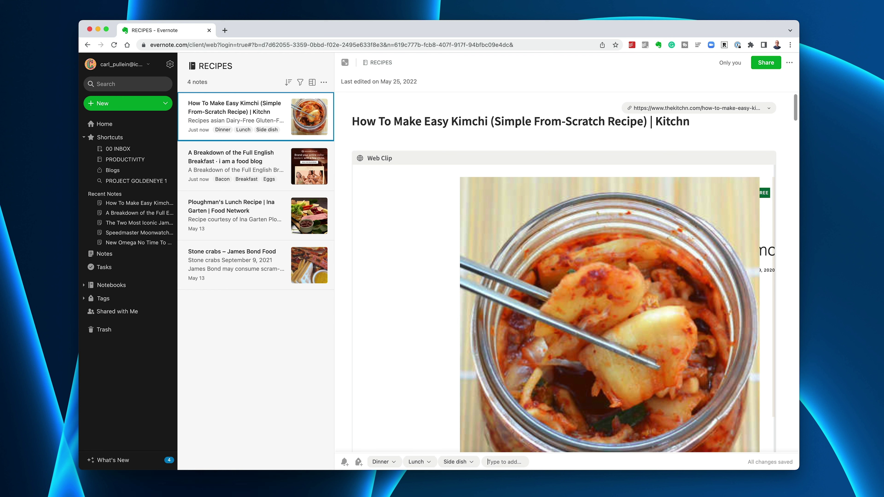
type("Ko")
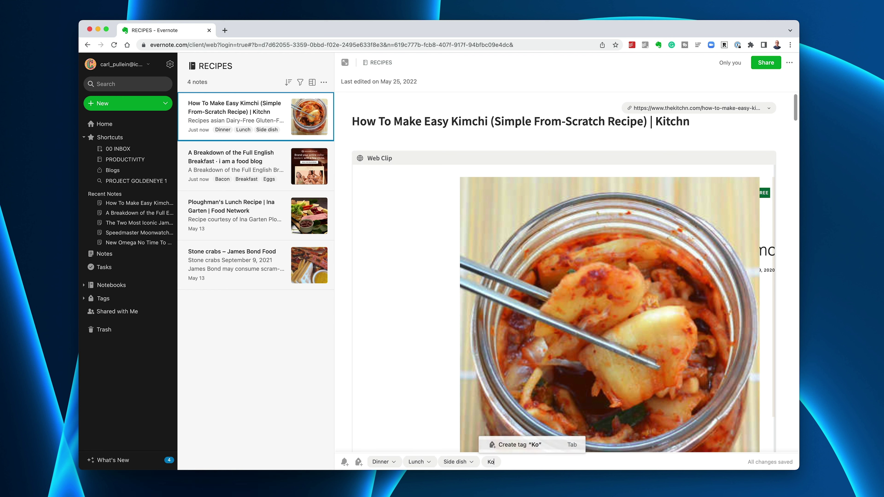
type("rean")
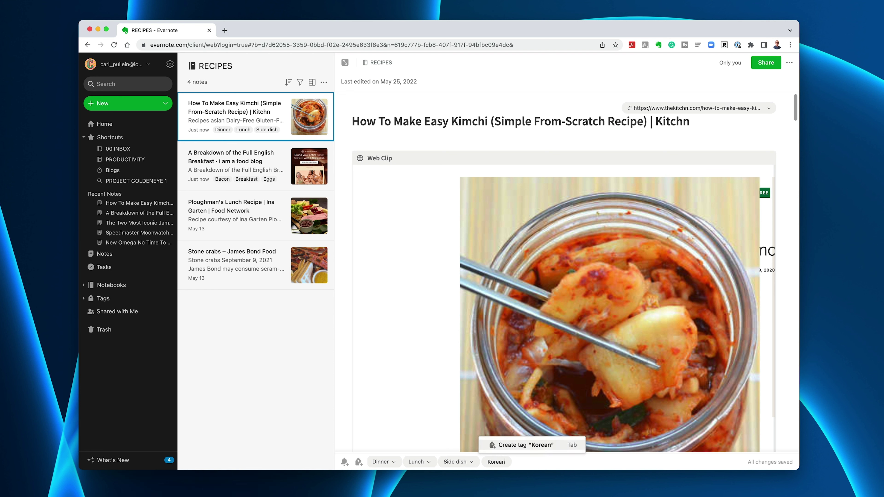
key("Return")
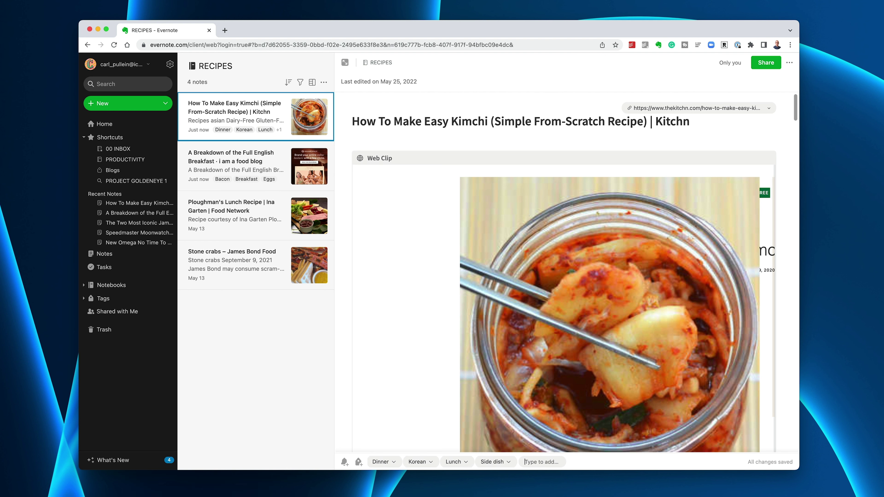
left_click(239, 169)
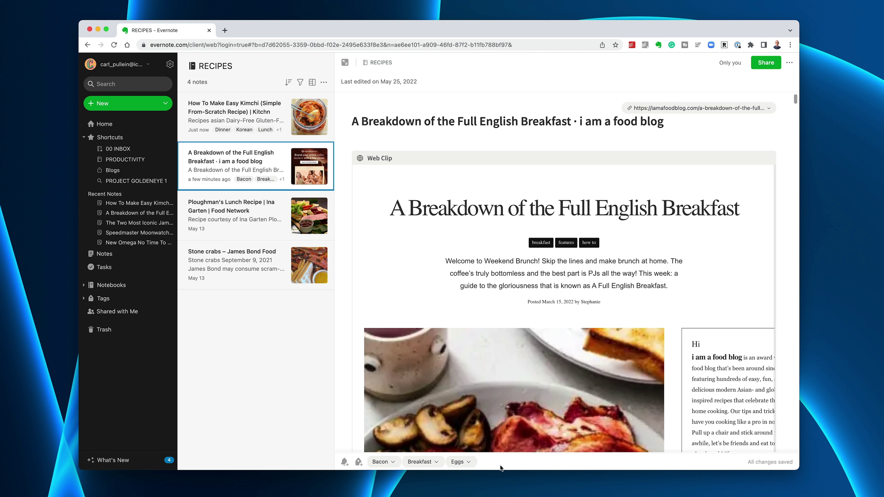
left_click(359, 463)
type("En")
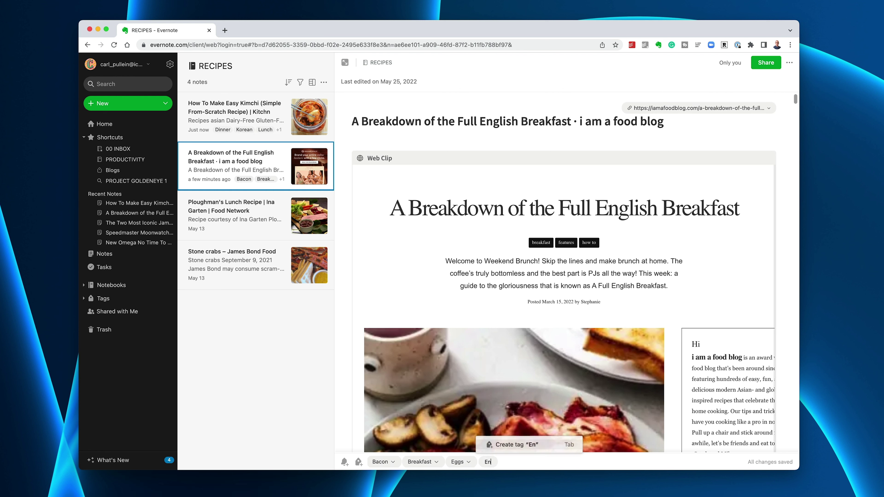
type("gloish")
key("BackSpace")
key("BackSpace")
key("BackSpace")
key("BackSpace")
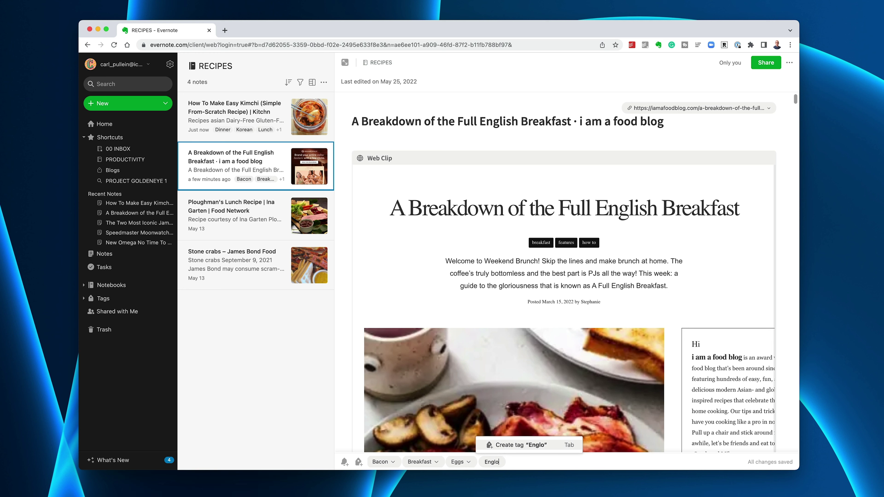
type("ish")
key("Tab")
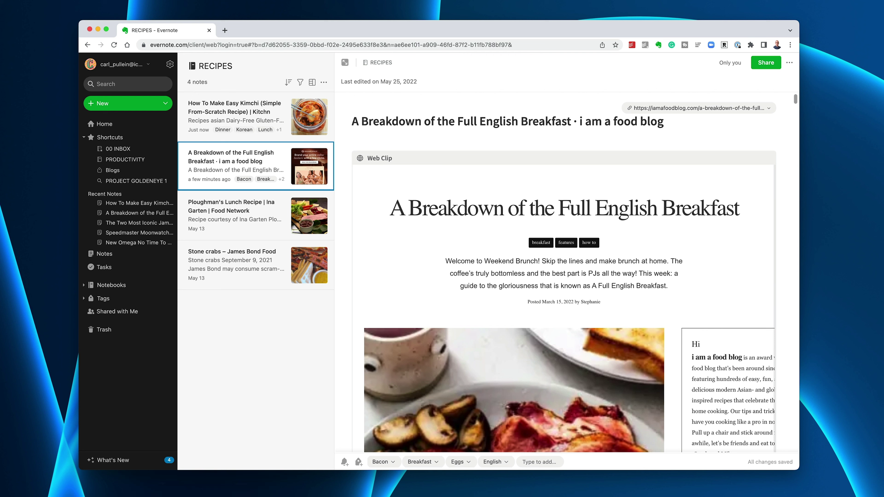
left_click(247, 206)
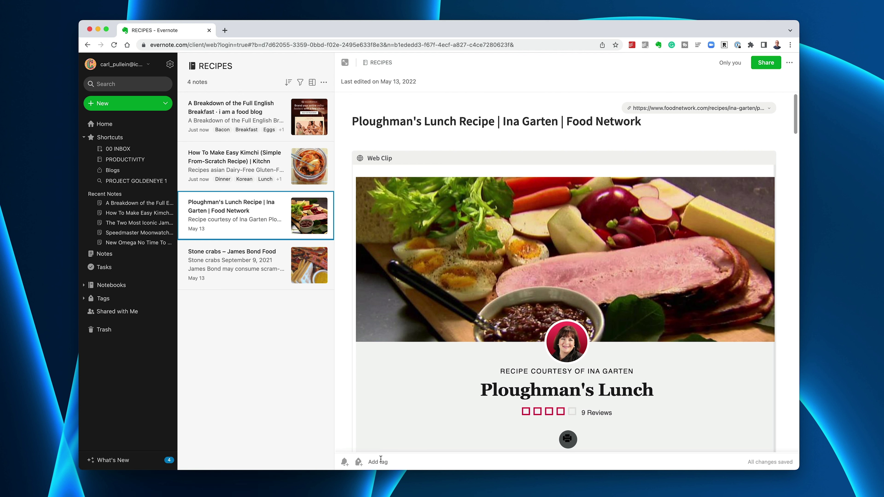
- Add the Lunch and English tags to the Ploughman's Lunch note
left_click(395, 461)
type("Lunch")
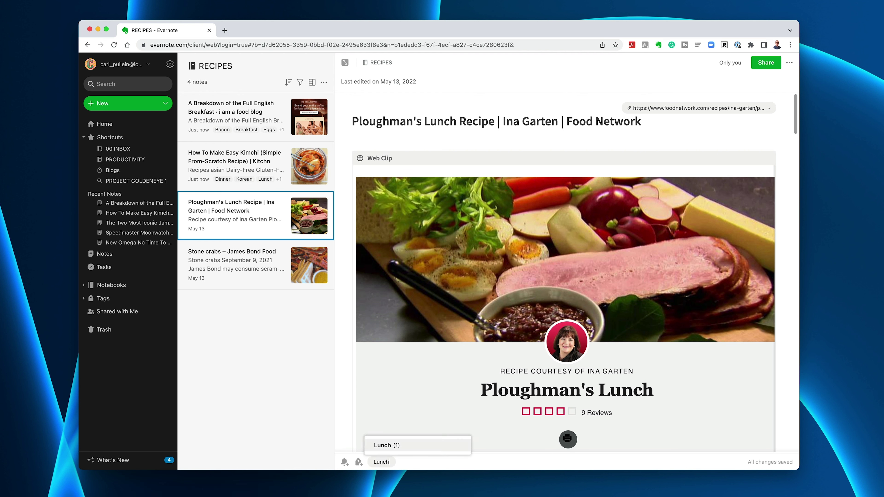
key("Return")
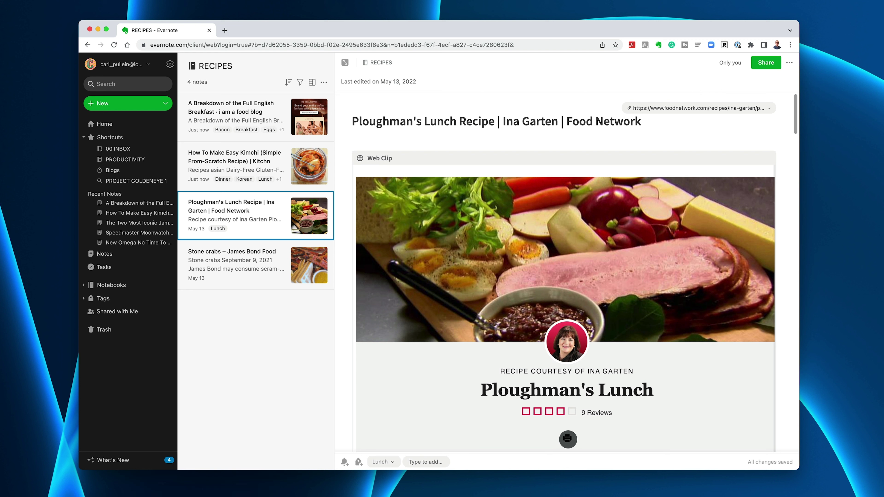
type("English")
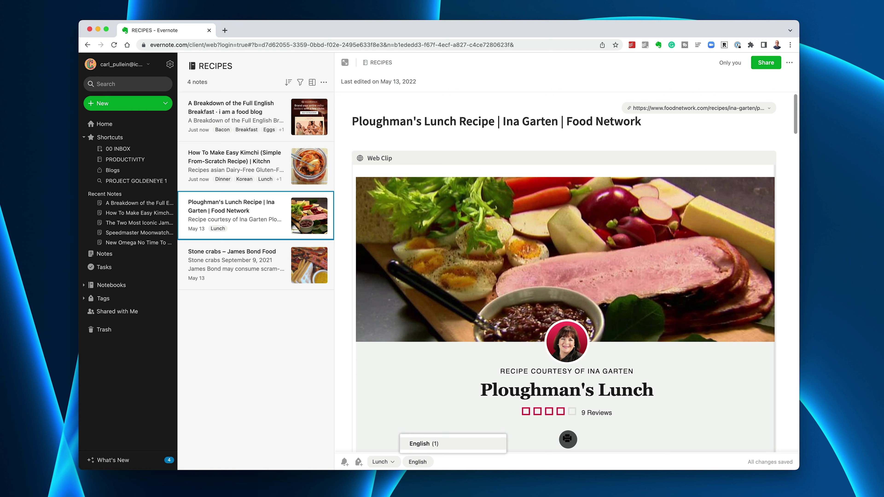
key("Return")
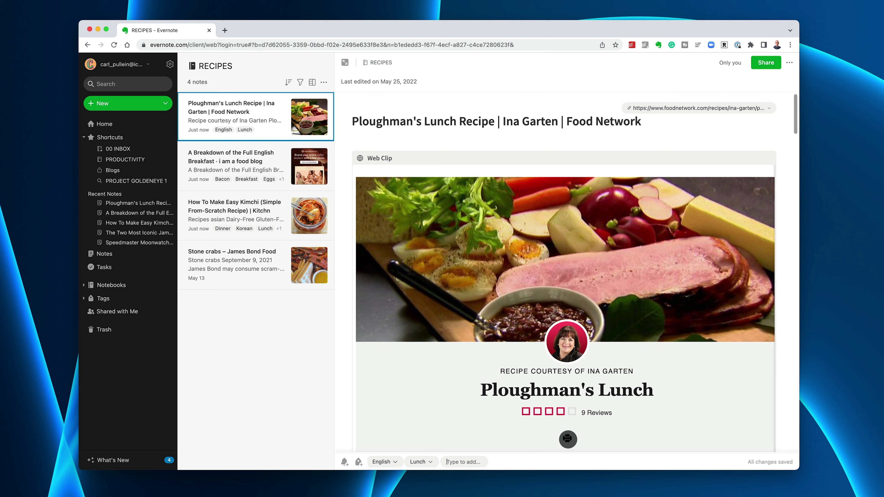
- Create a new Cheese tag and add the existing Eggs tag
scroll(439, 438, "down", 2)
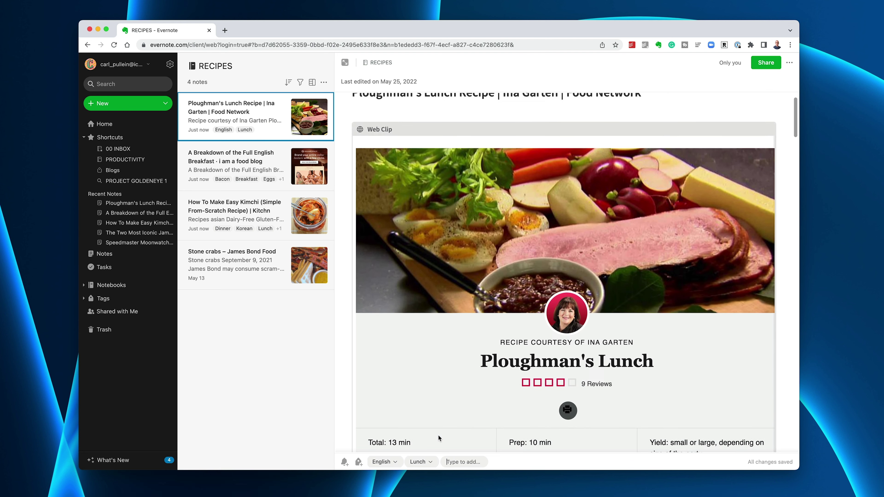
scroll(439, 438, "up", 2)
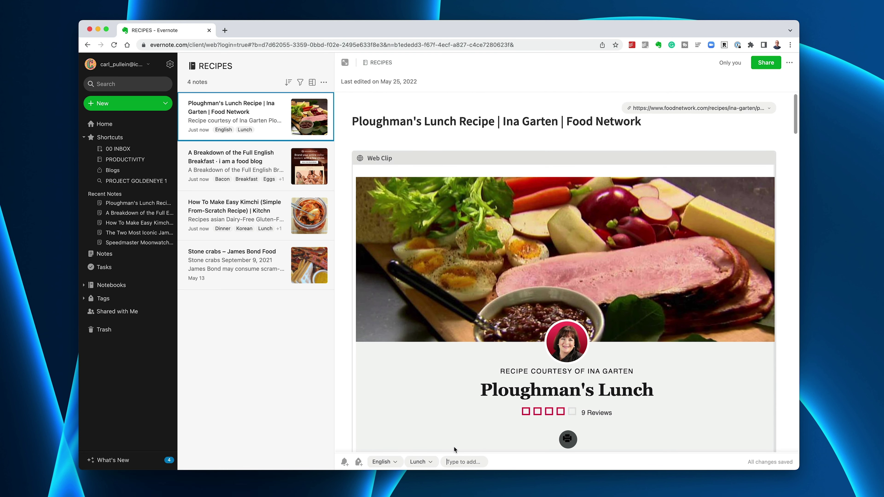
scroll(452, 437, "down", 3)
scroll(451, 437, "up", 3)
type("Chees")
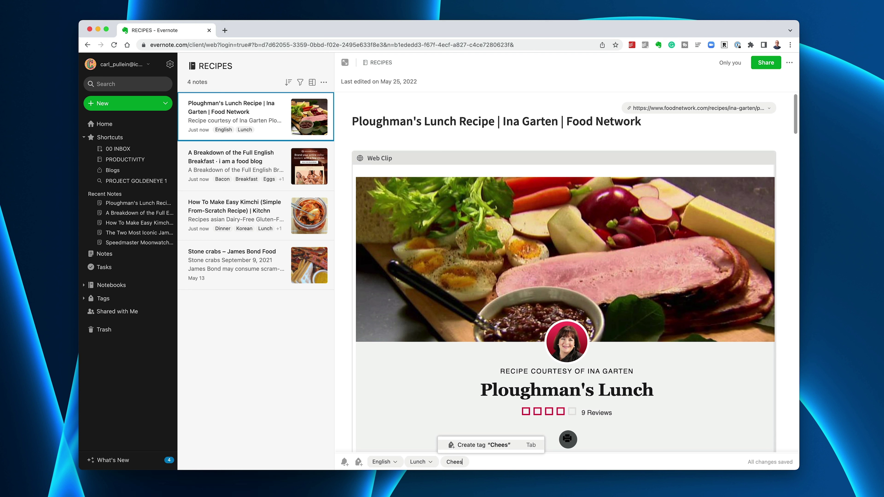
type("e")
key("Return")
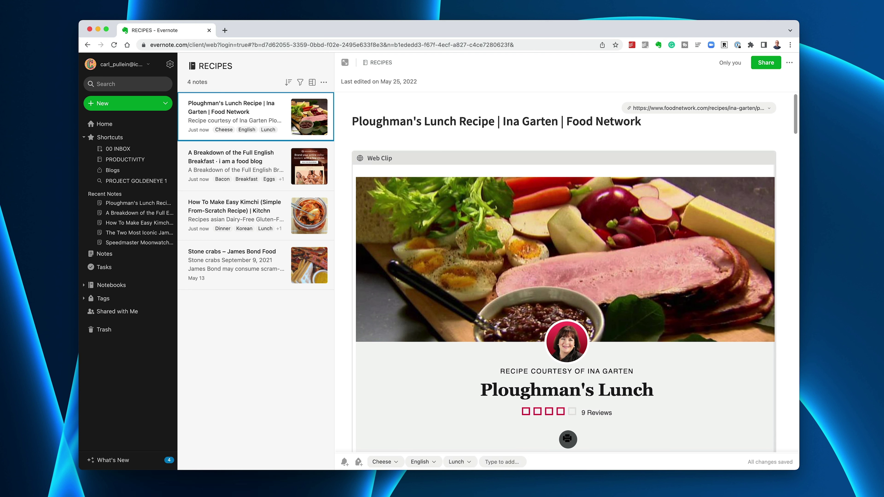
type("Egg")
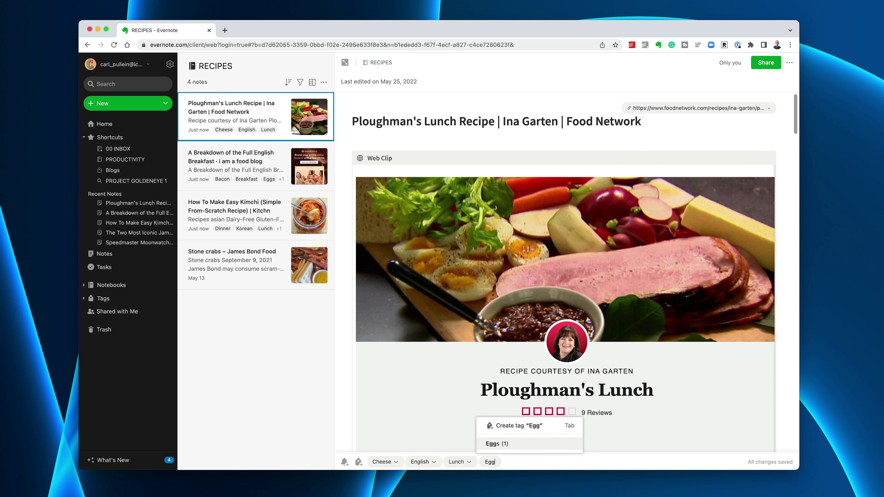
left_click(494, 446)
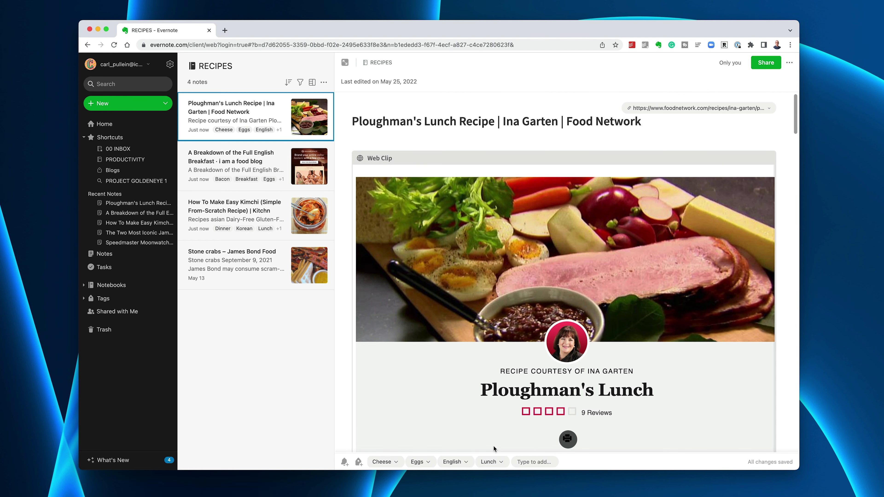
- Open the Stone crabs note and create the James Bond Food tag on it
left_click(244, 261)
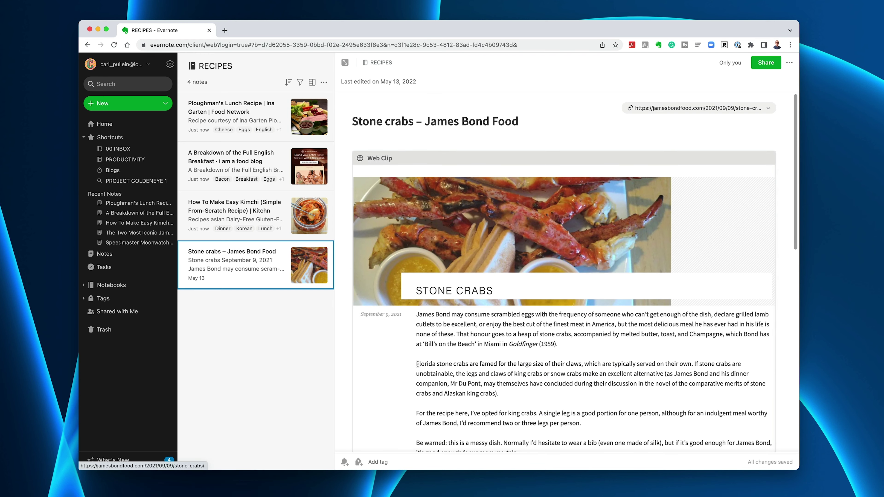
scroll(418, 364, "down", 5)
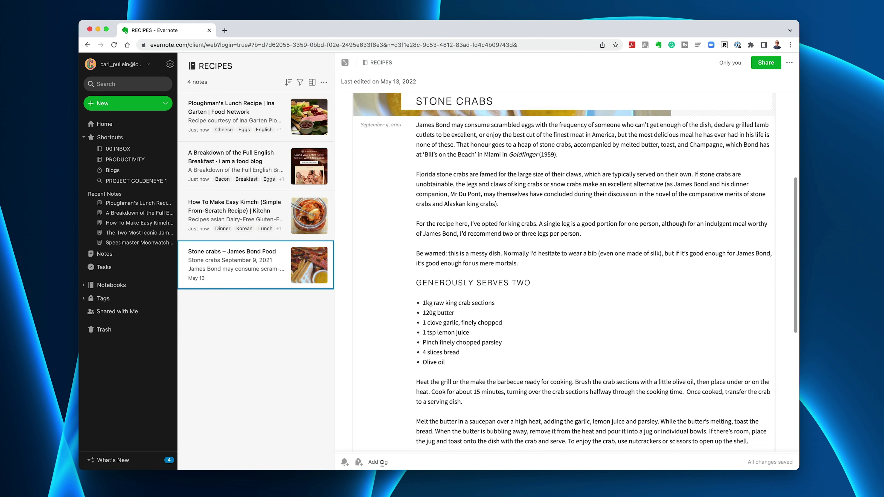
left_click(382, 464)
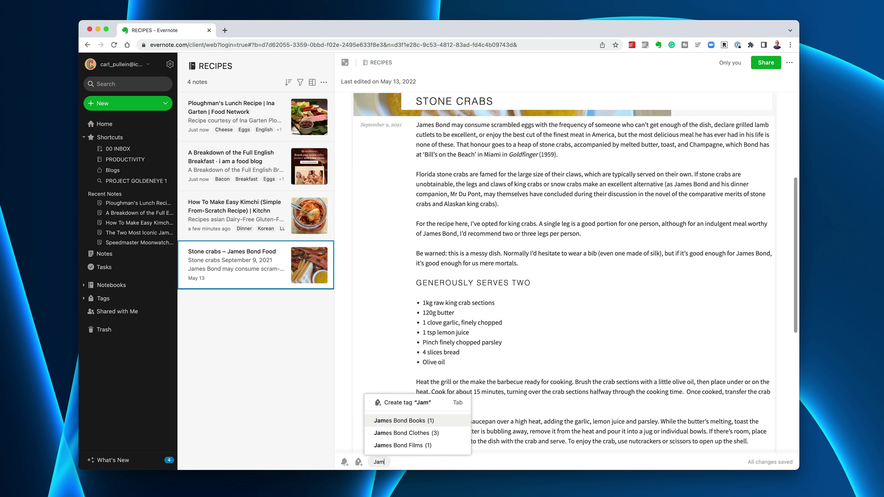
type("es Bon")
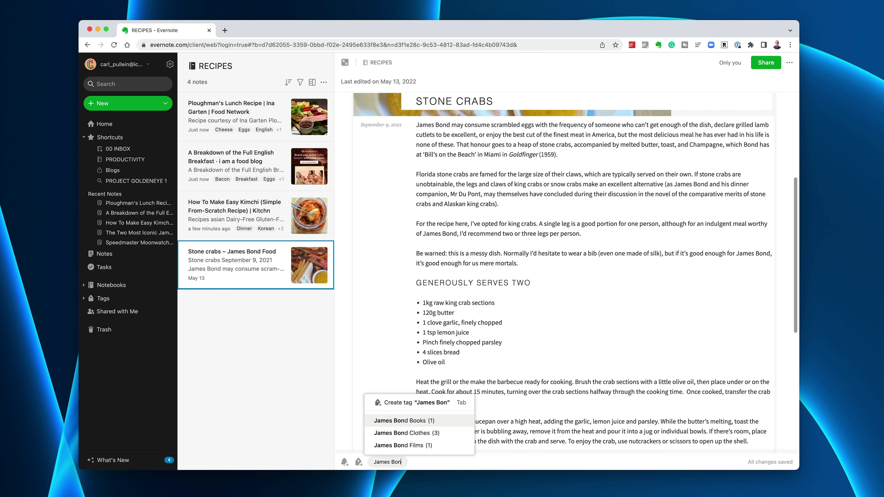
type("d Food")
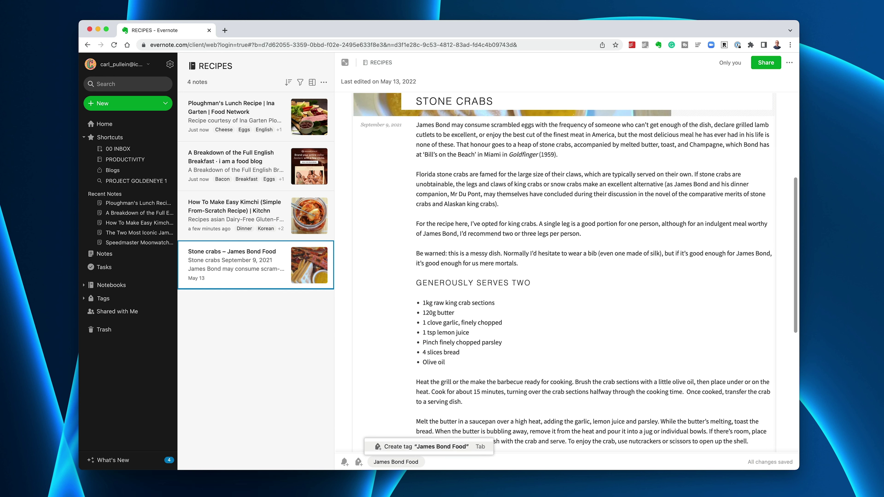
key("Return")
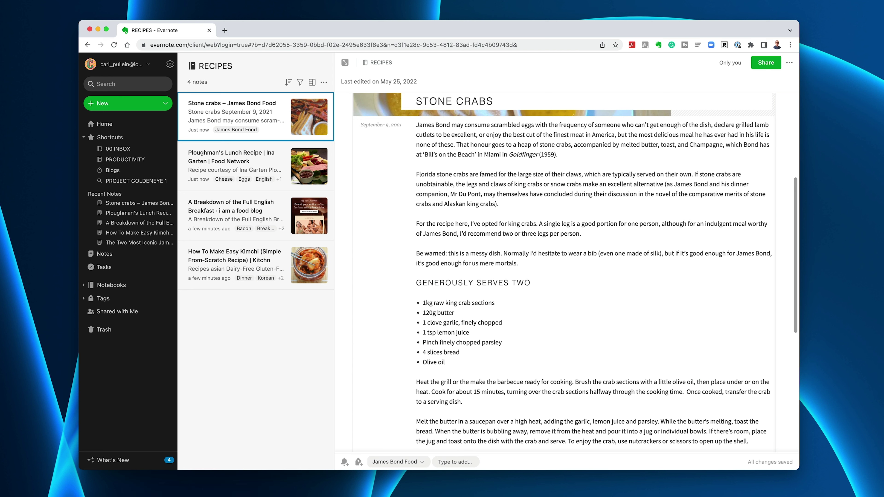
- Add the Lunch, Dinner and new Seafood tags to the note
type("Lunch")
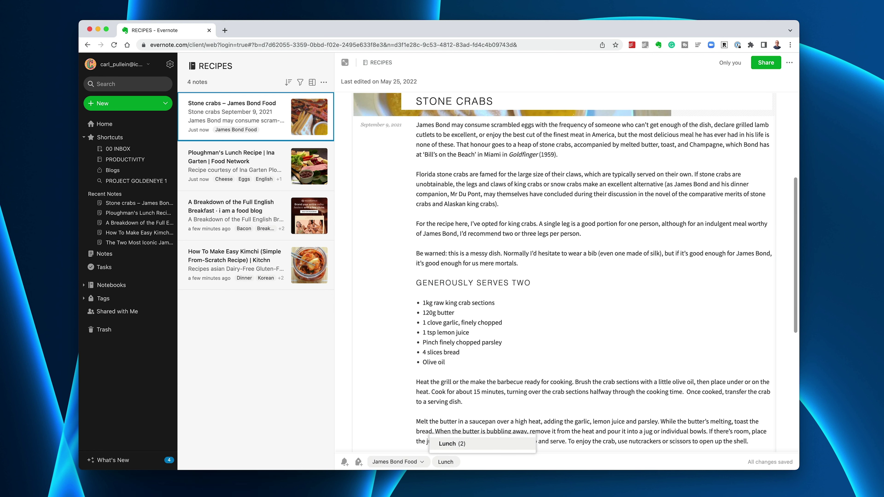
key("Return")
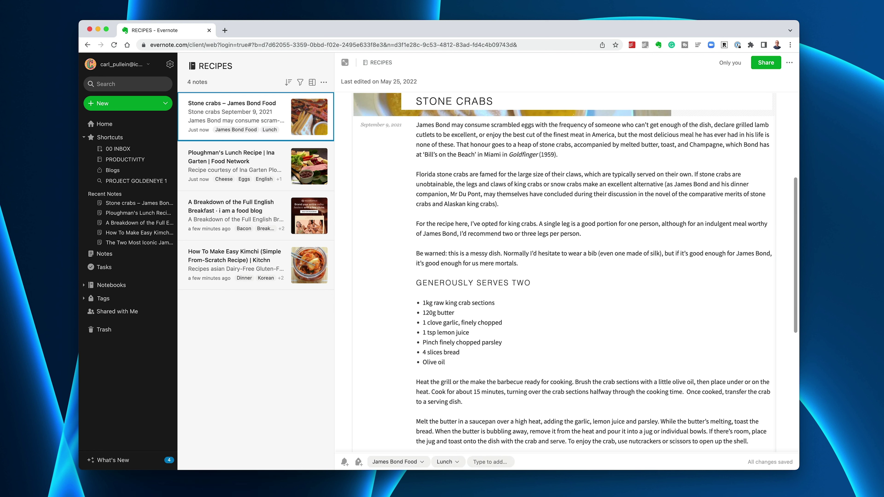
type("Dinner")
key("Return")
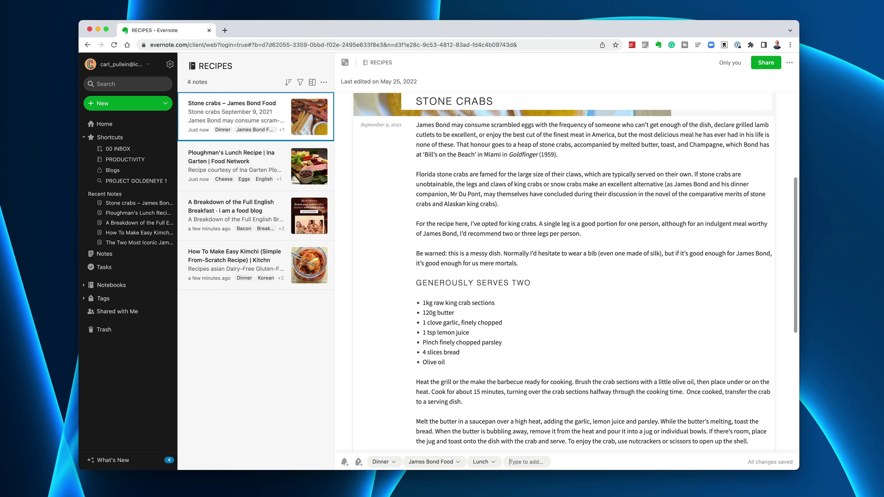
type("Seafood")
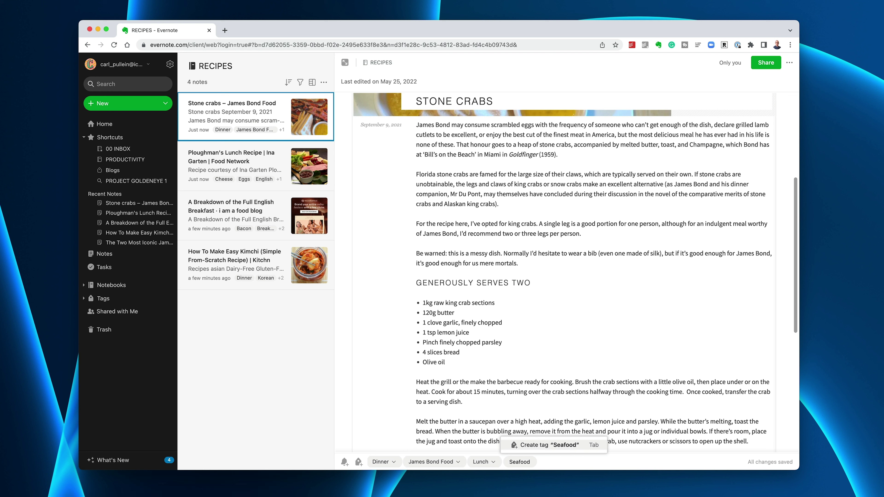
key("Return")
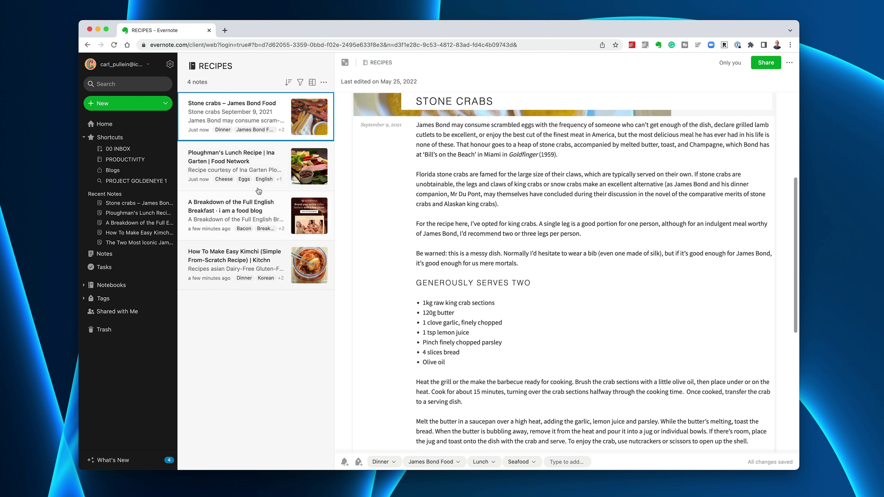
left_click(104, 299)
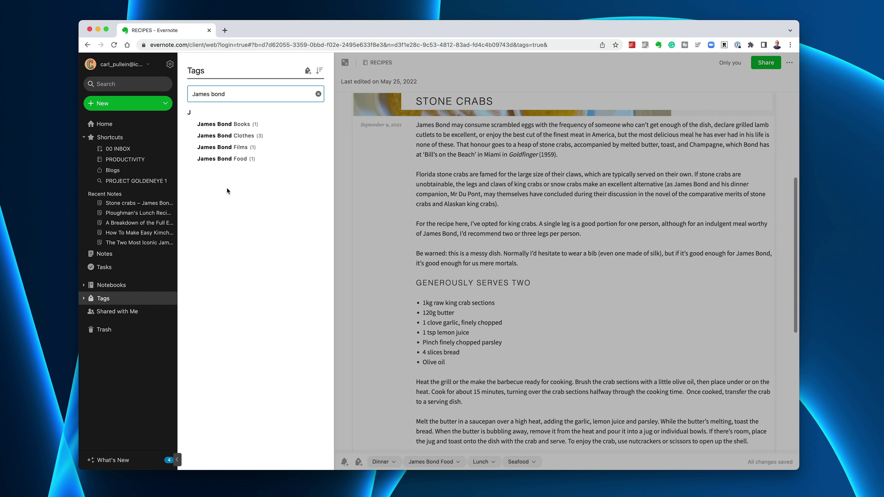
left_click(318, 94)
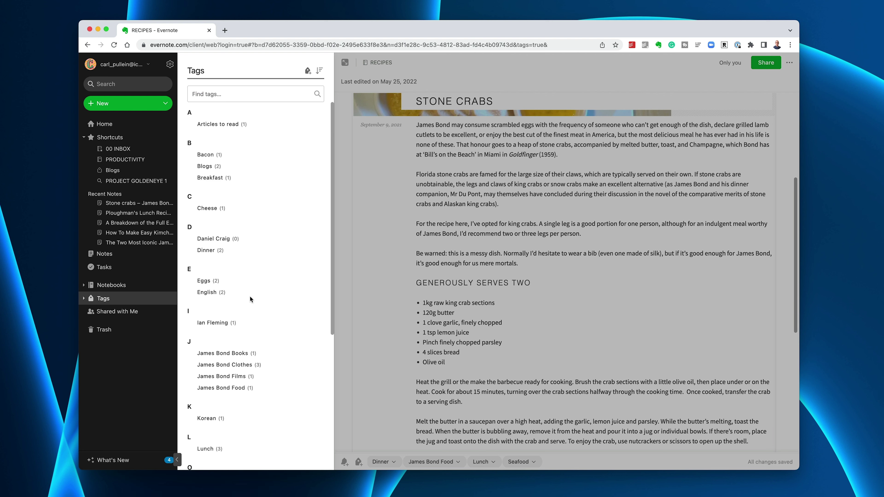
scroll(250, 298, "down", 5)
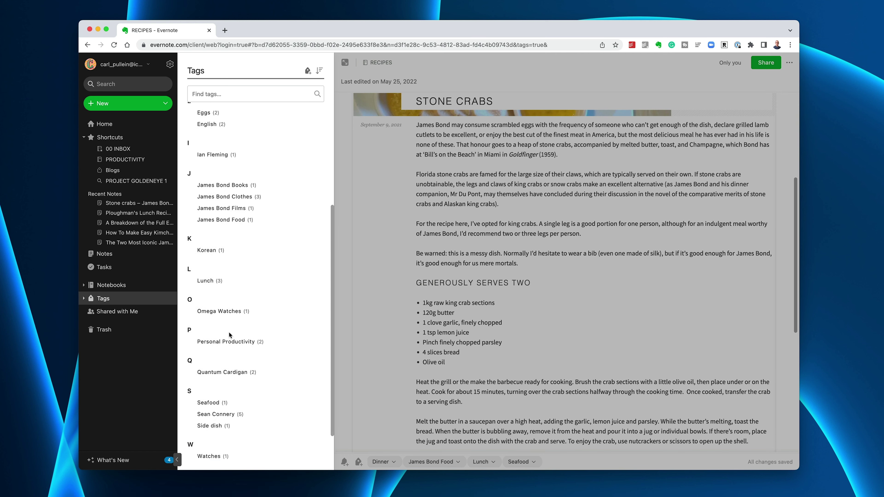
scroll(229, 331, "up", 10)
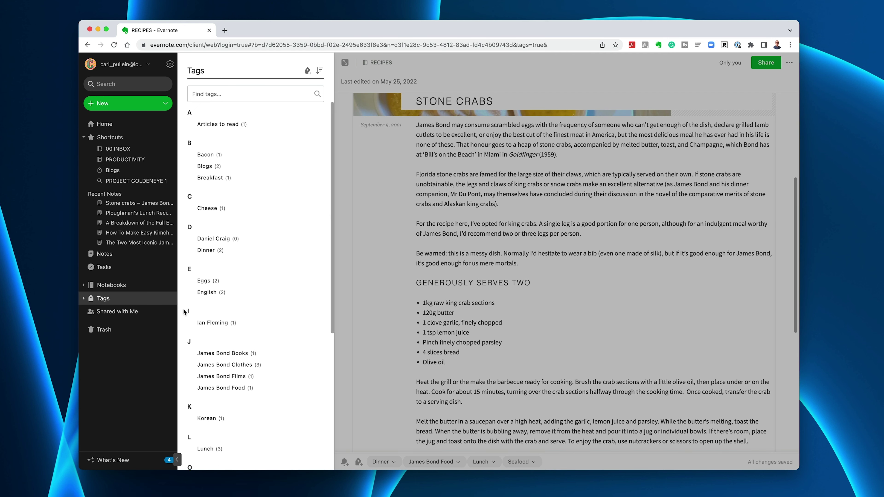
left_click(124, 380)
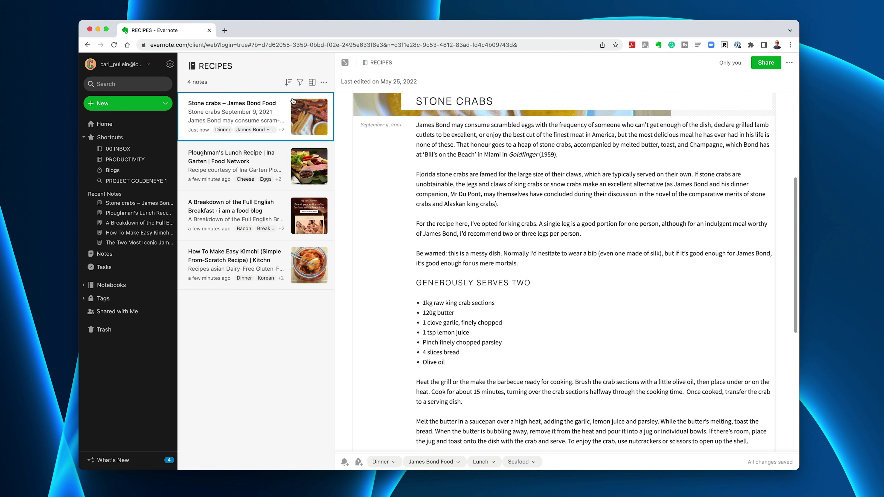
- Filter the recipe notes by the Eggs and Breakfast tags
left_click(301, 83)
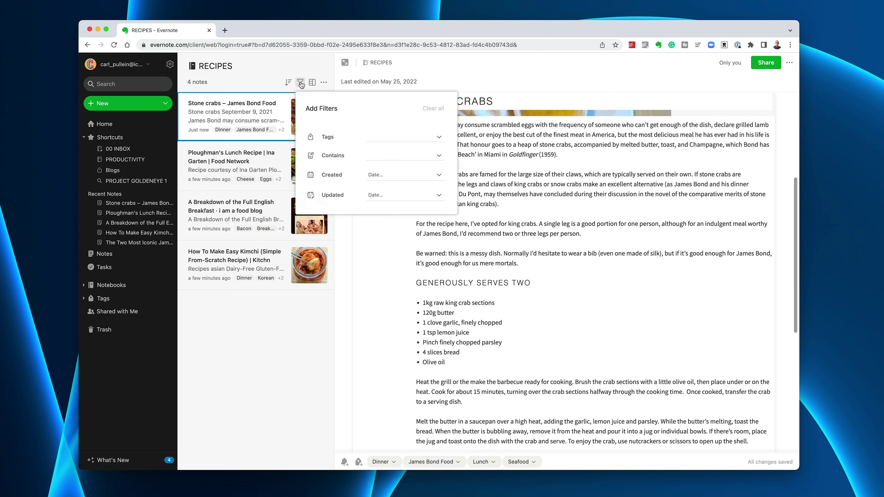
left_click(439, 138)
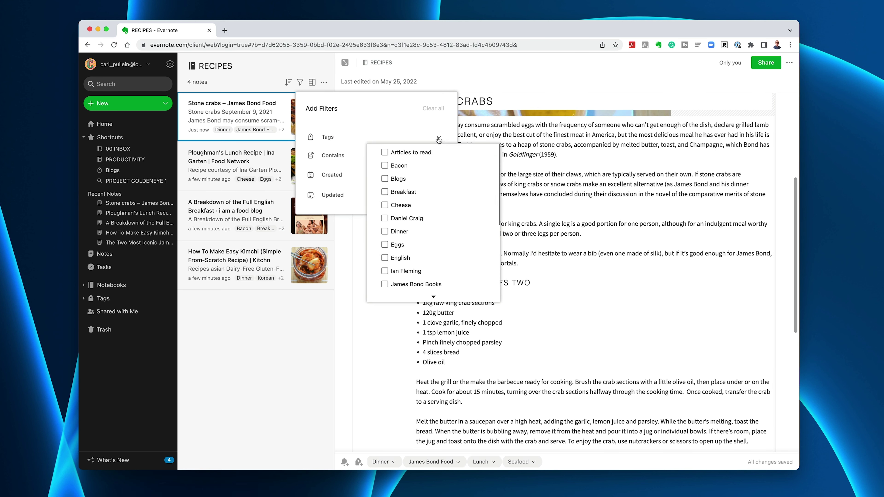
left_click(385, 246)
left_click(385, 195)
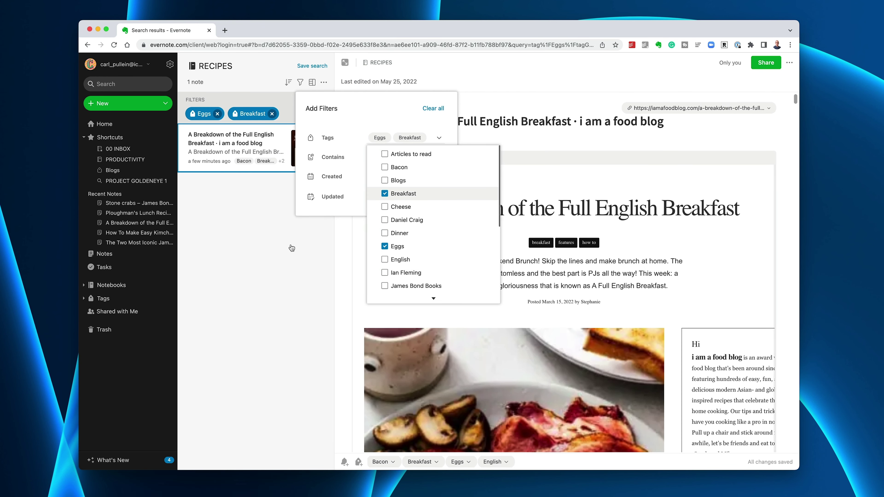
left_click(291, 248)
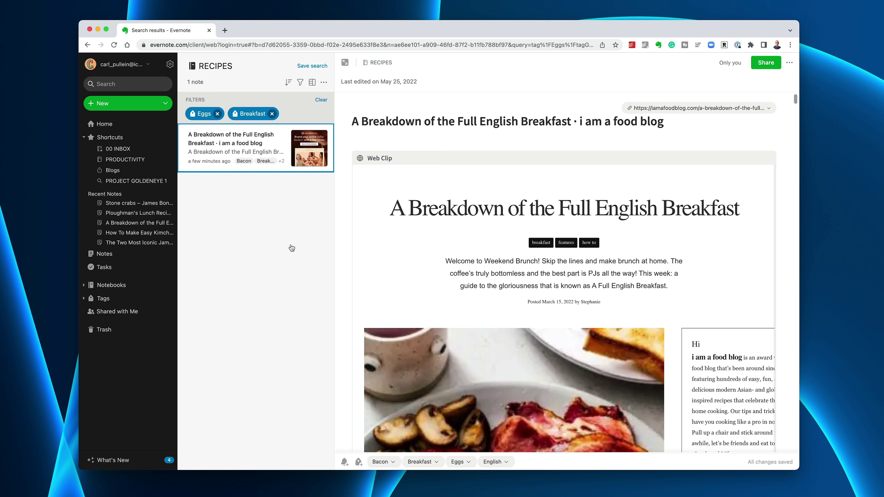
- Drop Breakfast, try Lunch then Cheese alongside Eggs, then clear all filters
left_click(273, 114)
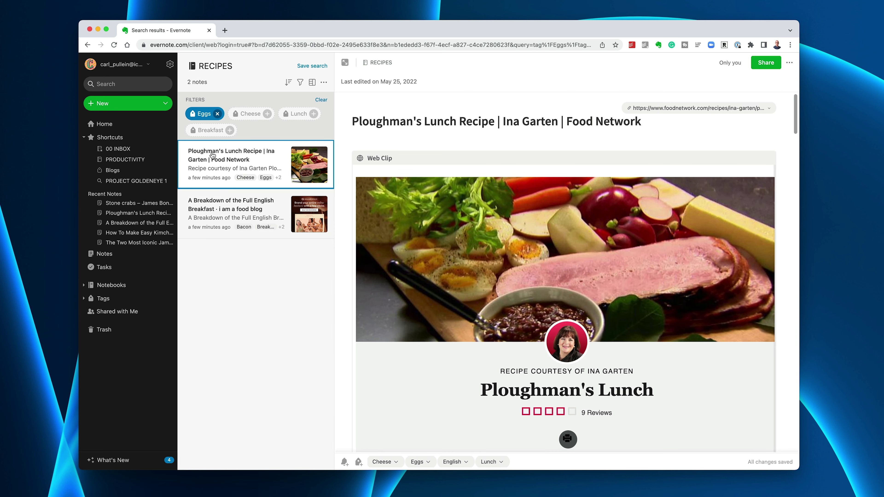
left_click(224, 206)
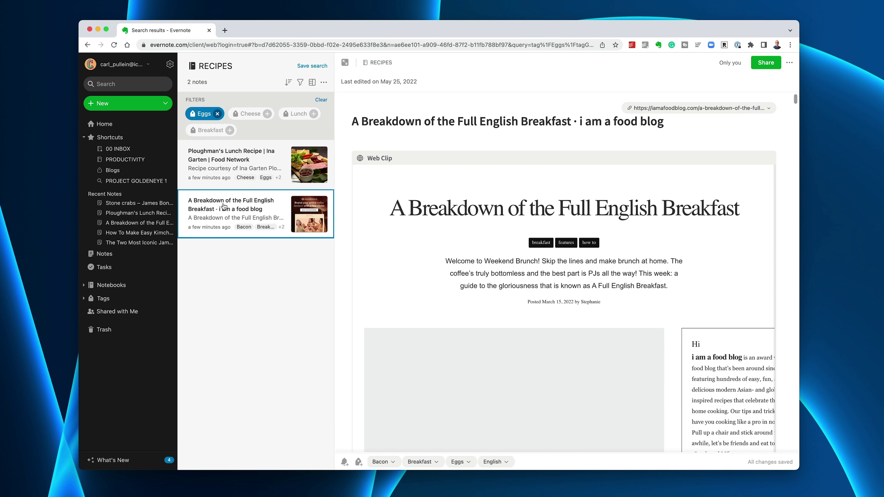
left_click(278, 159)
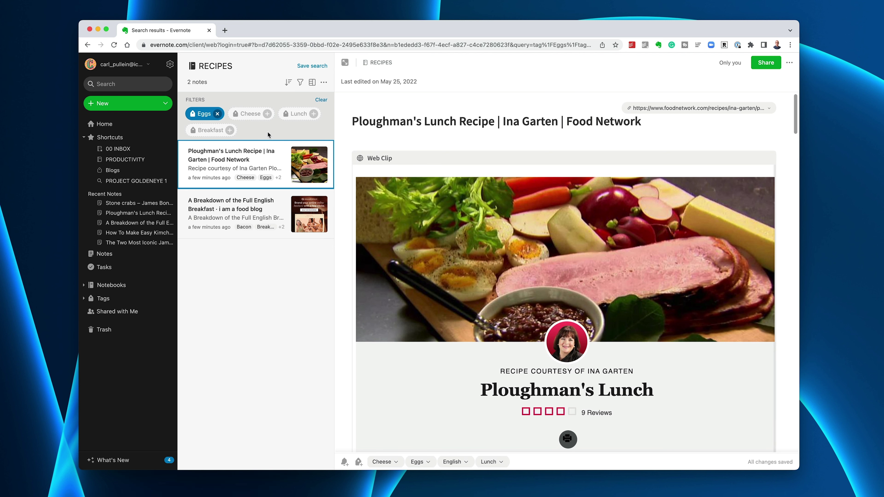
left_click(313, 114)
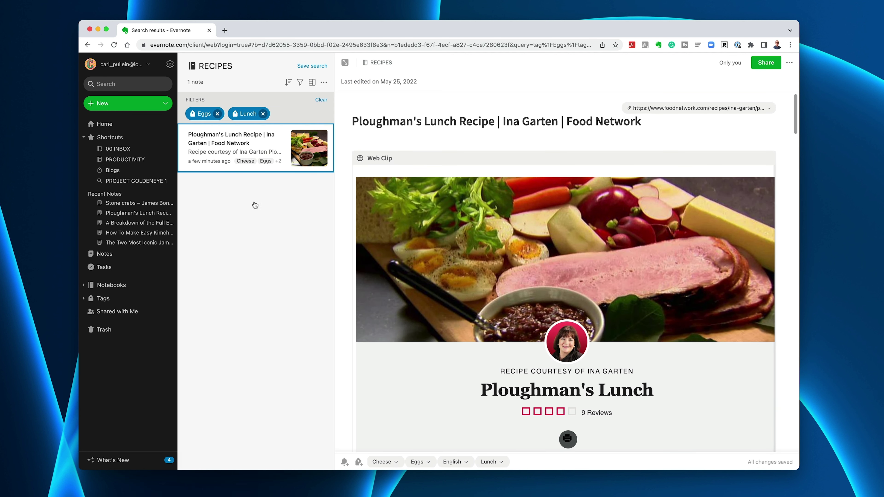
left_click(264, 117)
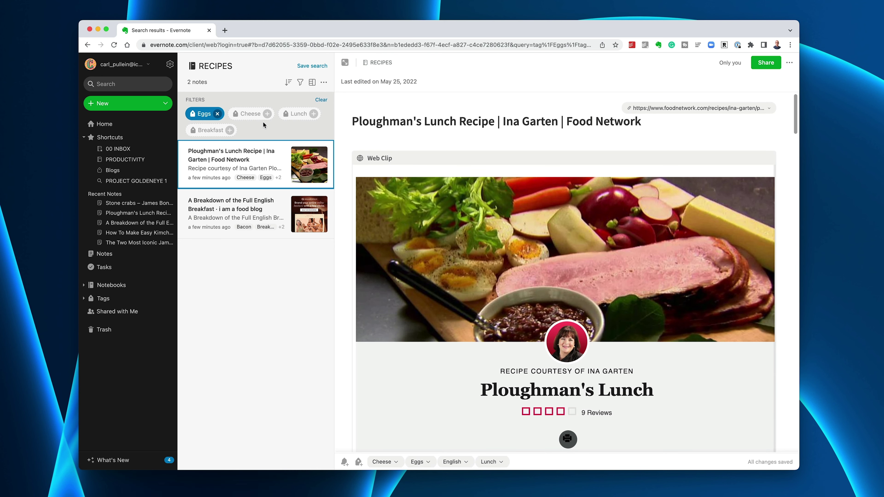
left_click(267, 113)
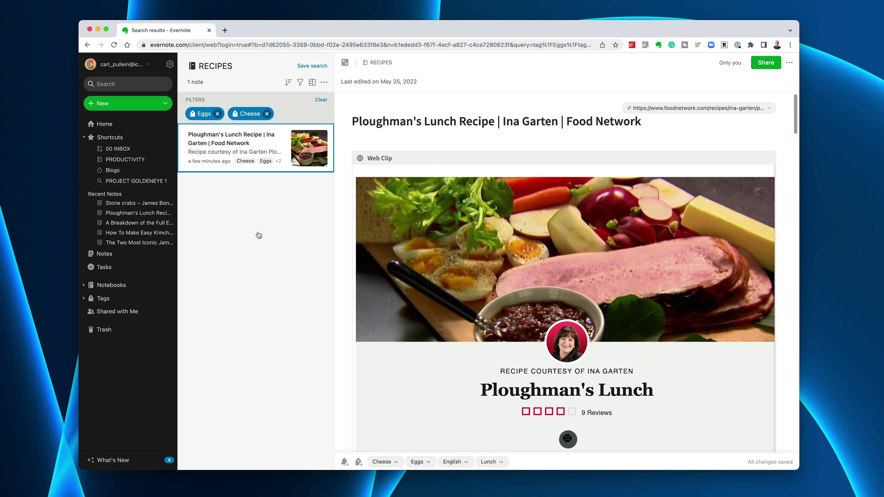
left_click(320, 100)
- Filter notes by the Dinner and Seafood tags, then view the Shared with Me page
left_click(300, 82)
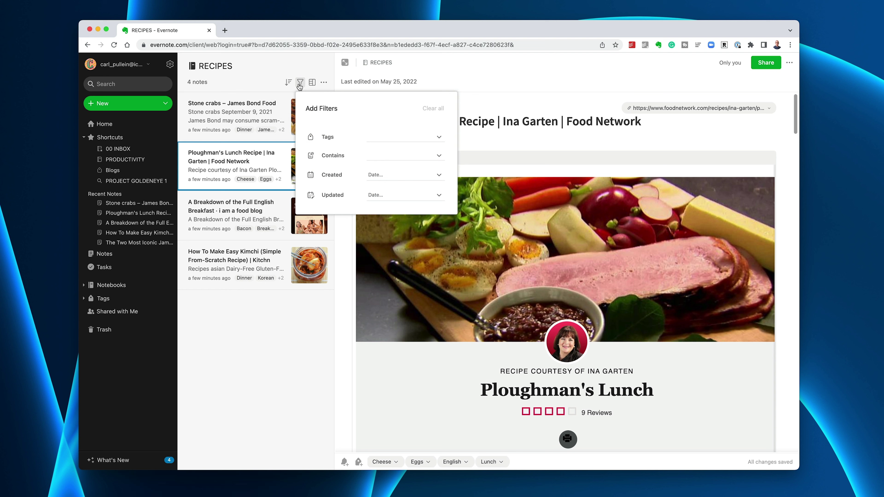
left_click(438, 138)
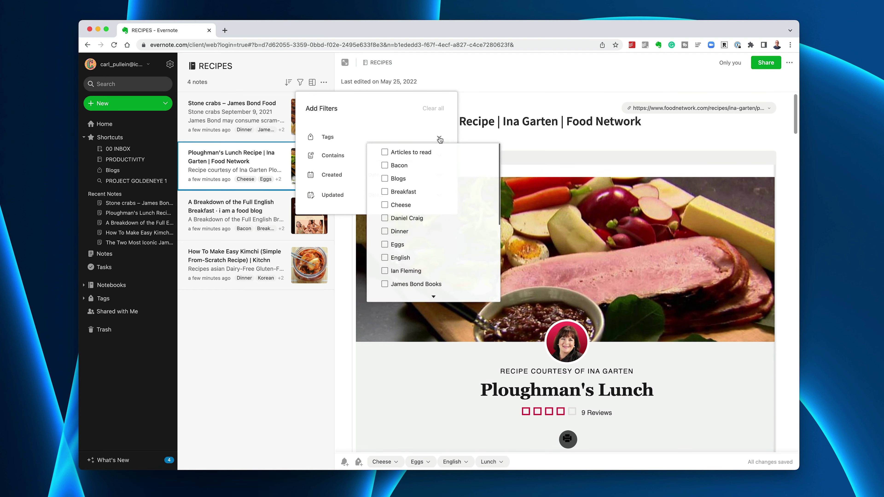
left_click(385, 233)
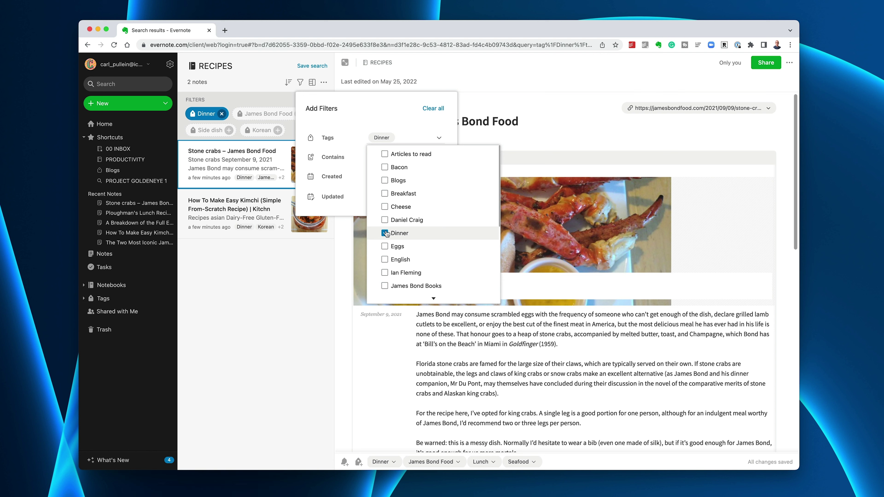
scroll(386, 234, "down", 5)
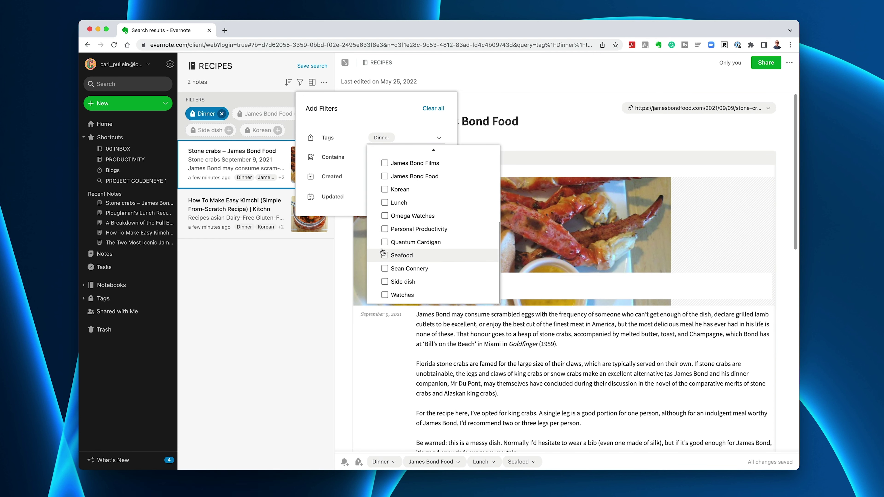
left_click(385, 256)
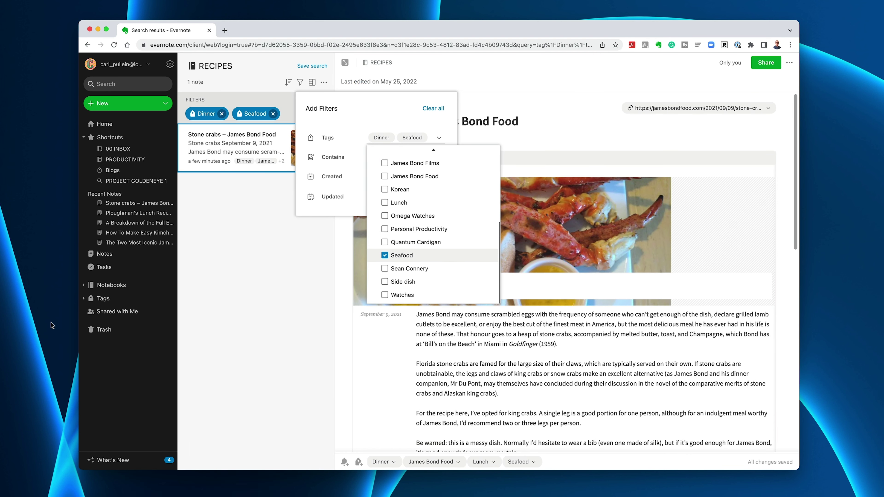
left_click(117, 311)
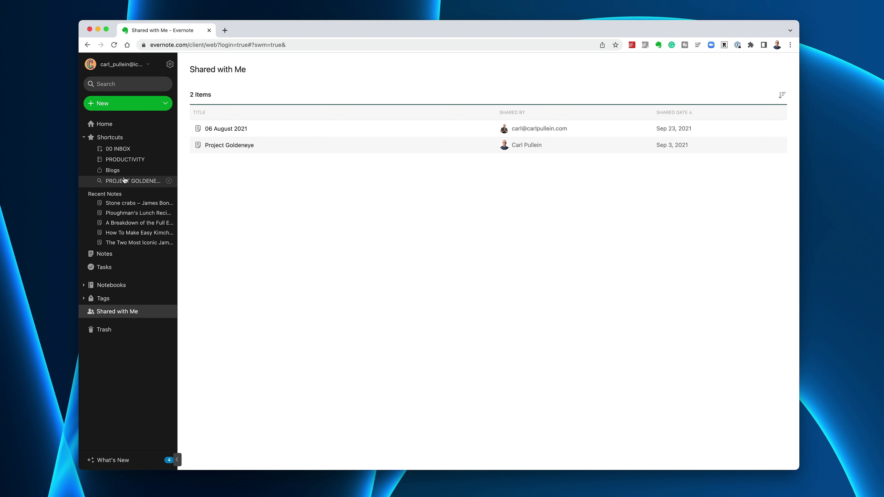
- Check the recent and saved search suggestions, then show all 27 notes
left_click(124, 81)
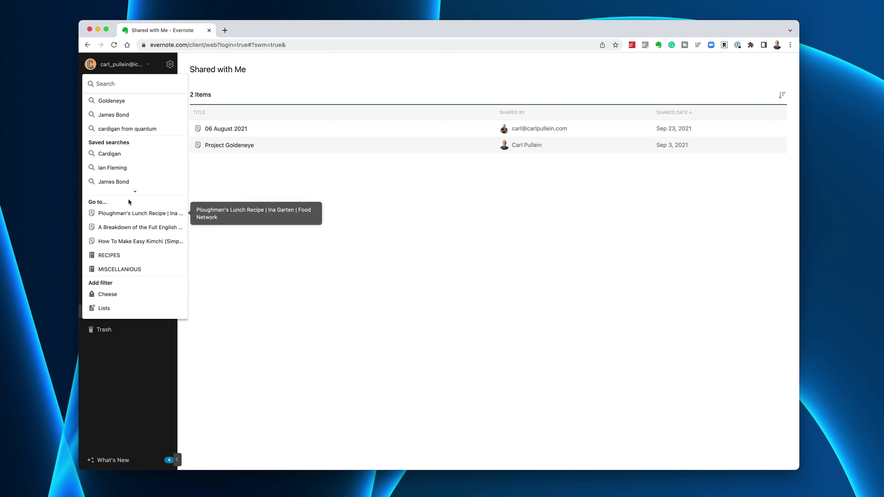
left_click(328, 230)
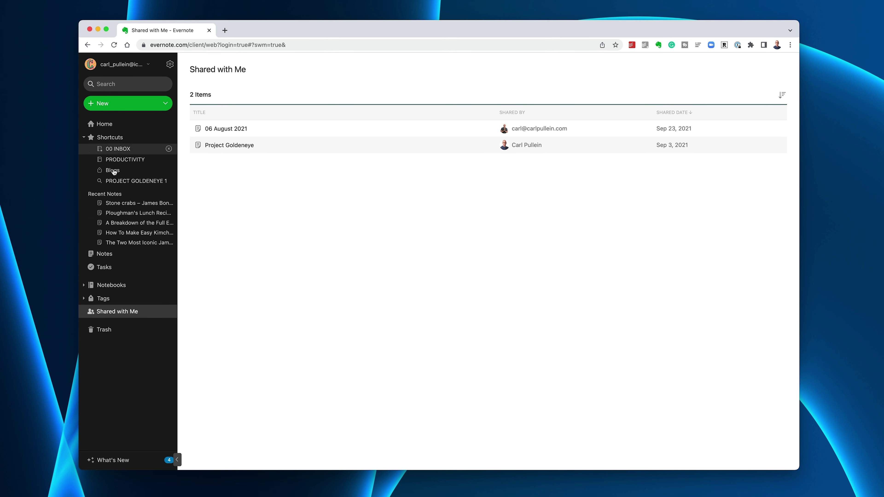
left_click(110, 255)
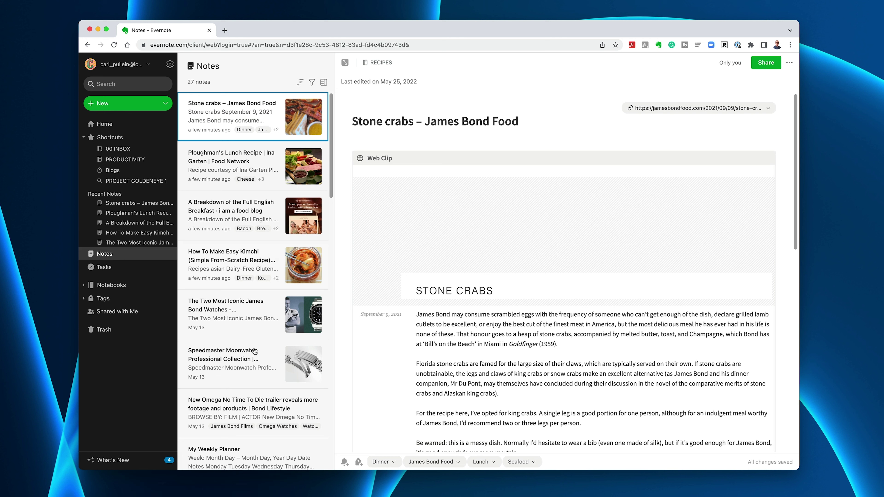
- Apply Dinner and Seafood tag filters to all notes, leaving only Stone crabs
left_click(312, 82)
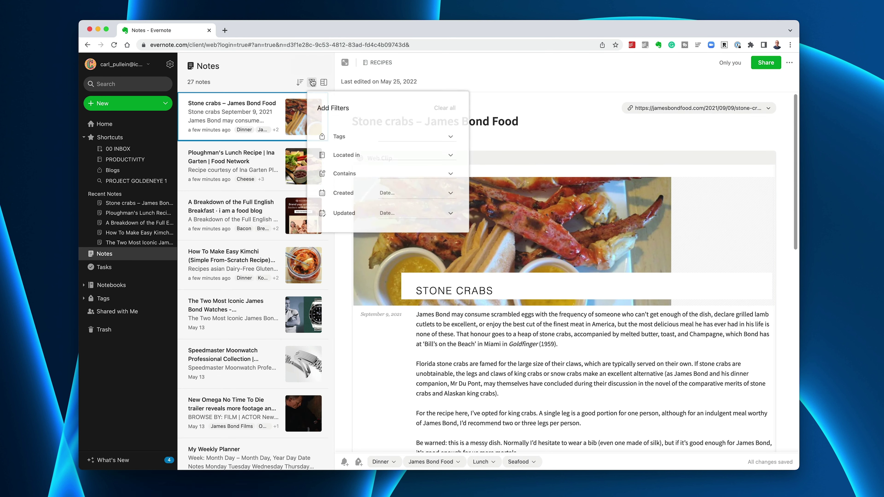
left_click(451, 139)
left_click(406, 231)
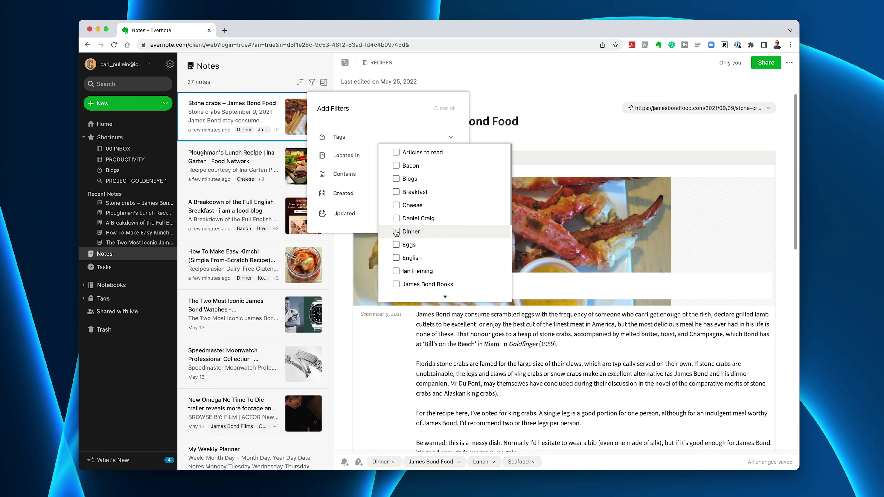
scroll(418, 246, "down", 4)
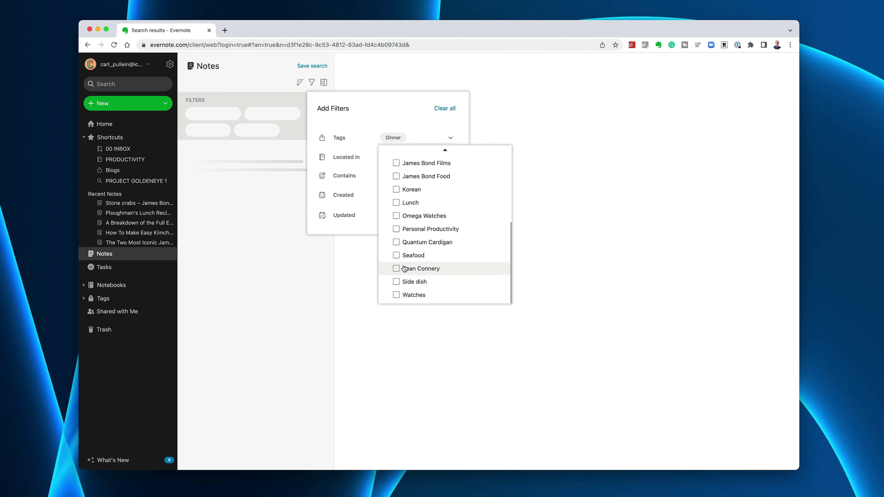
left_click(396, 260)
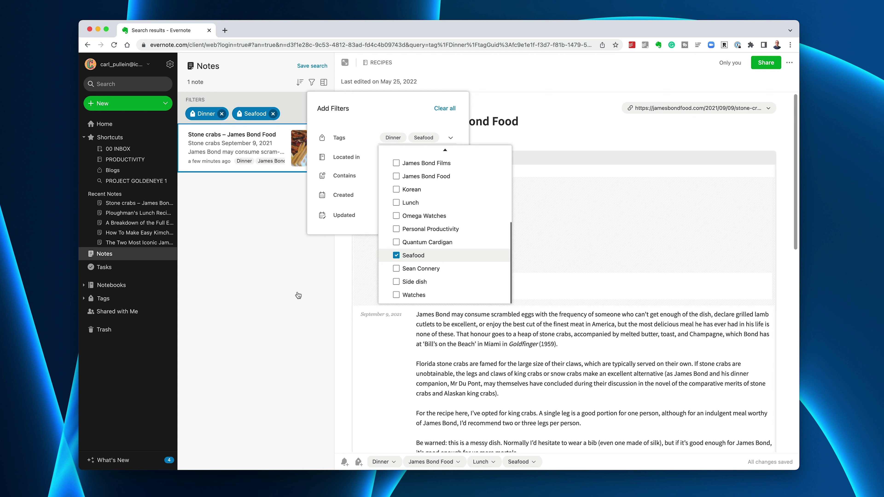
left_click(291, 287)
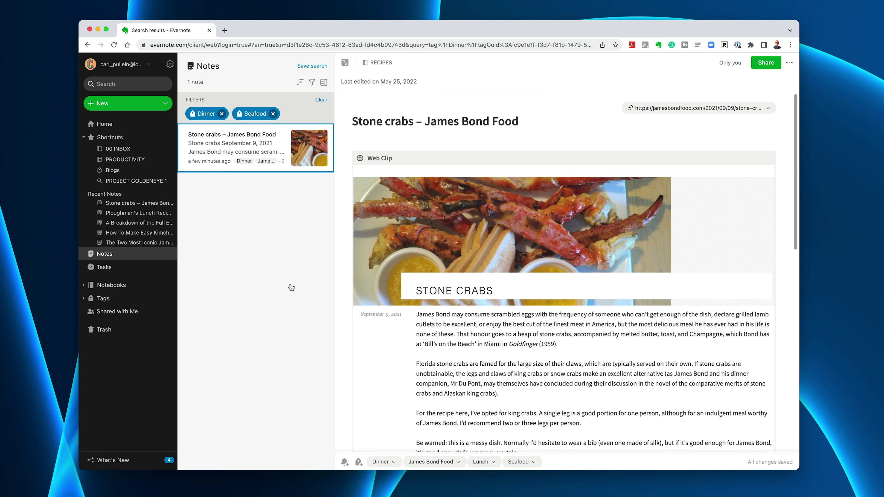
- Show the Notebooks overview with its 18 notebooks
left_click(110, 286)
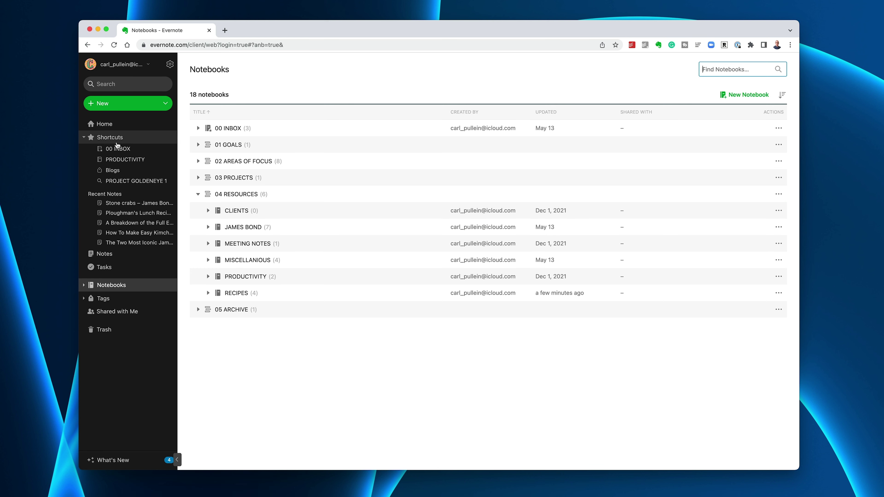
- Return to all notes and filter them by the Omega Watches tag
left_click(110, 255)
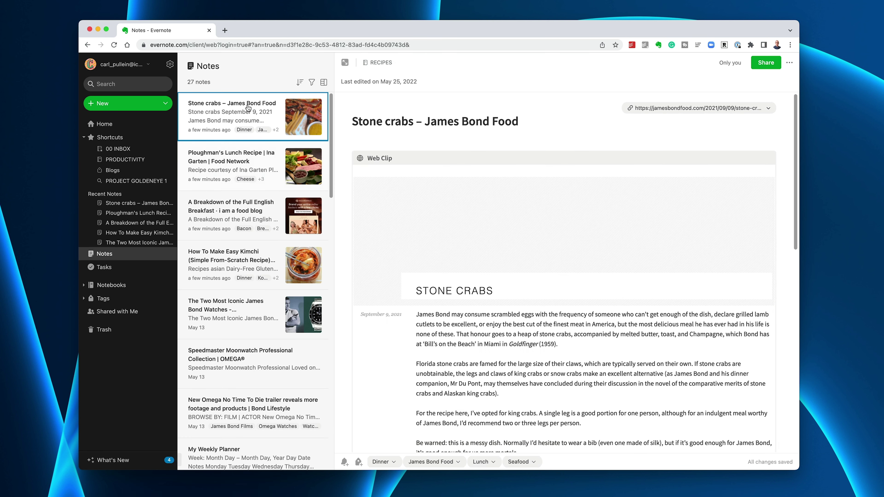
left_click(312, 83)
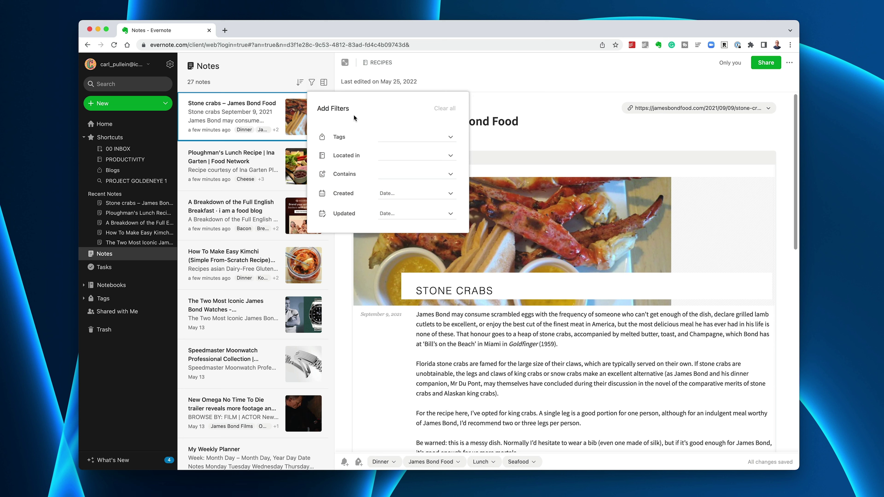
left_click(450, 137)
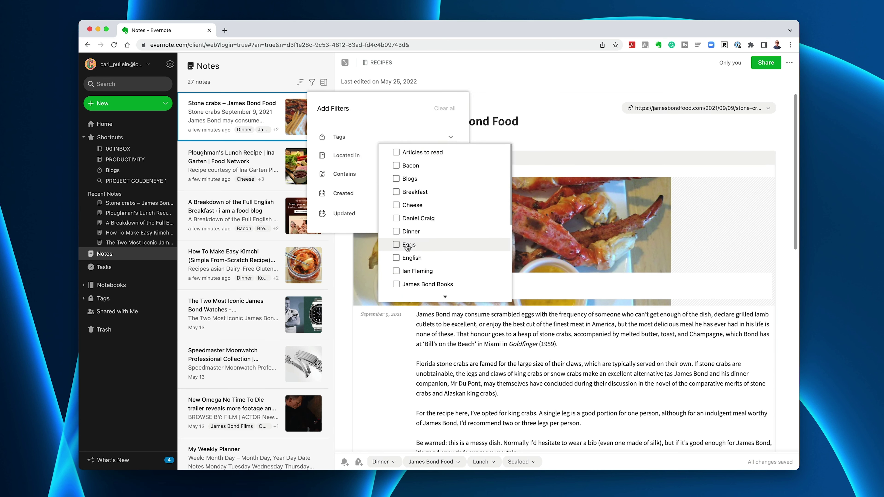
scroll(408, 248, "down", 4)
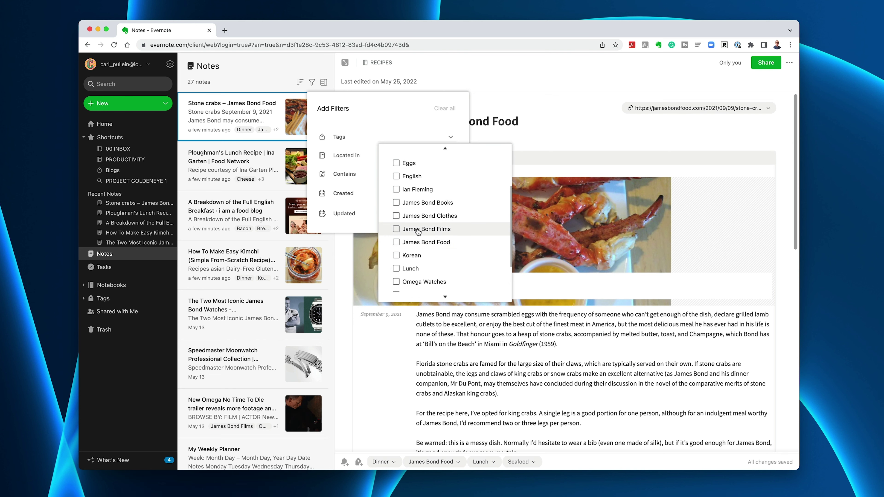
scroll(416, 230, "down", 3)
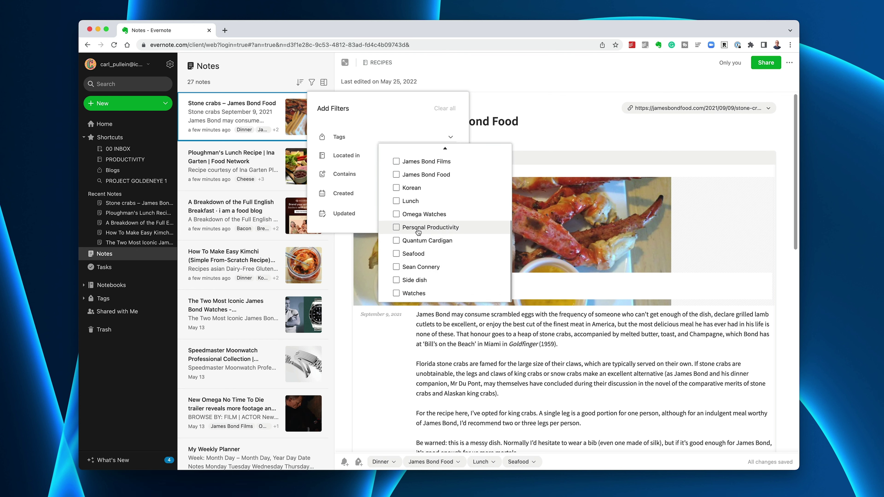
left_click(397, 214)
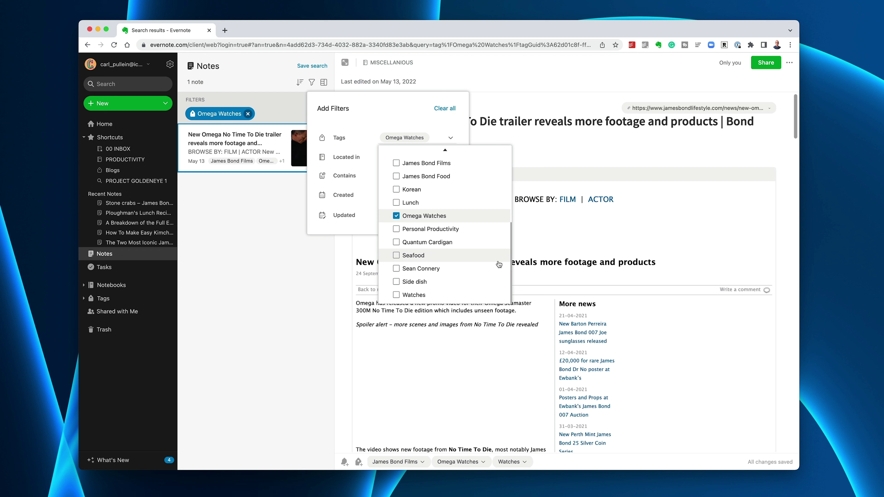
- Swap the Sean Connery tag filter for Watches alongside Omega Watches
left_click(397, 269)
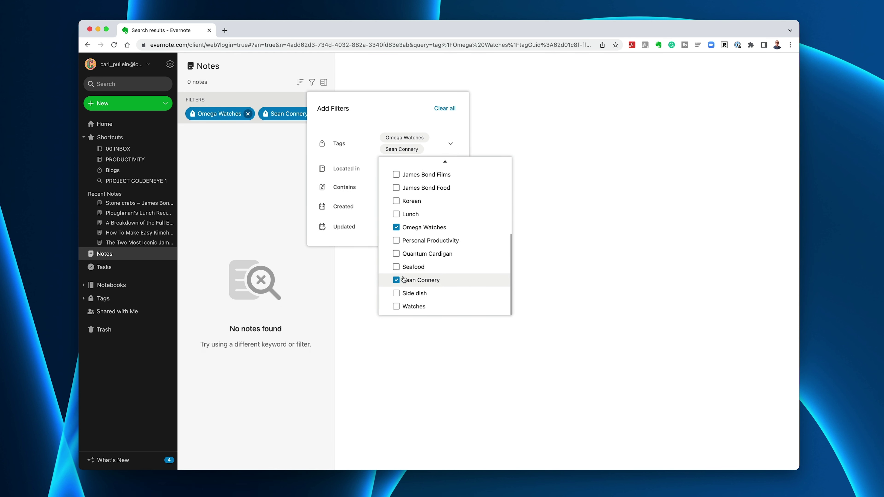
left_click(396, 281)
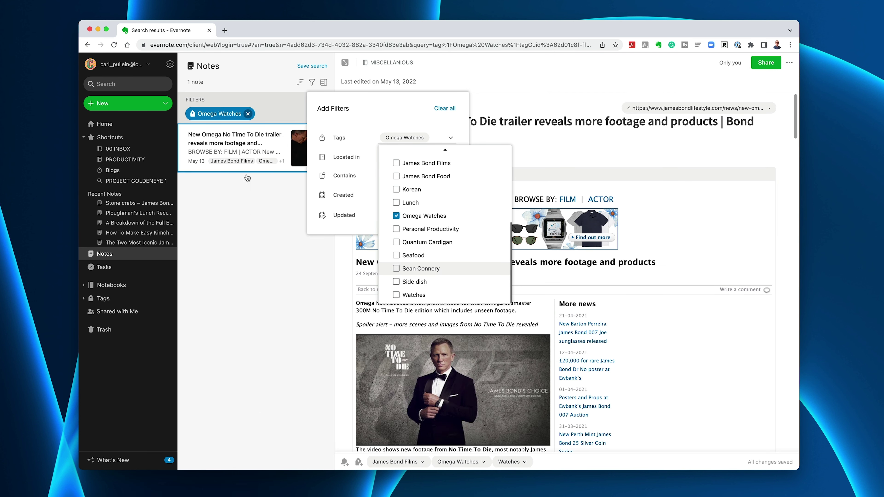
scroll(464, 222, "up", 5)
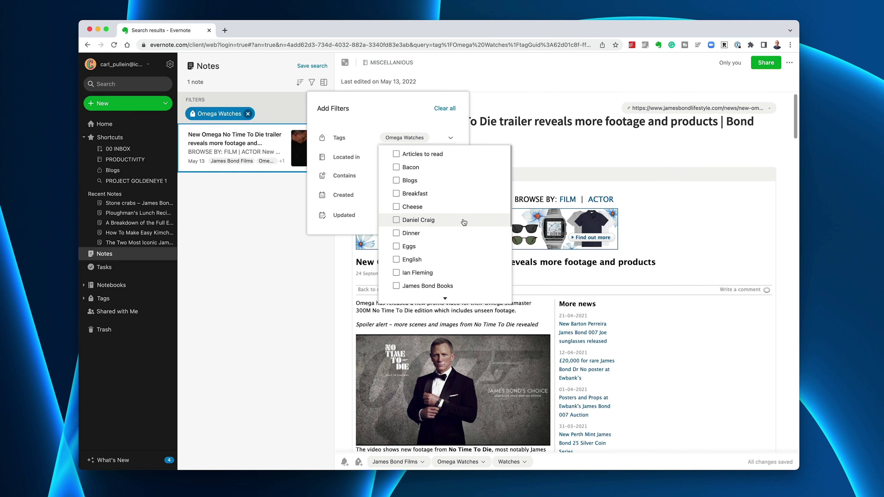
scroll(464, 222, "down", 10)
left_click(411, 303)
left_click(262, 261)
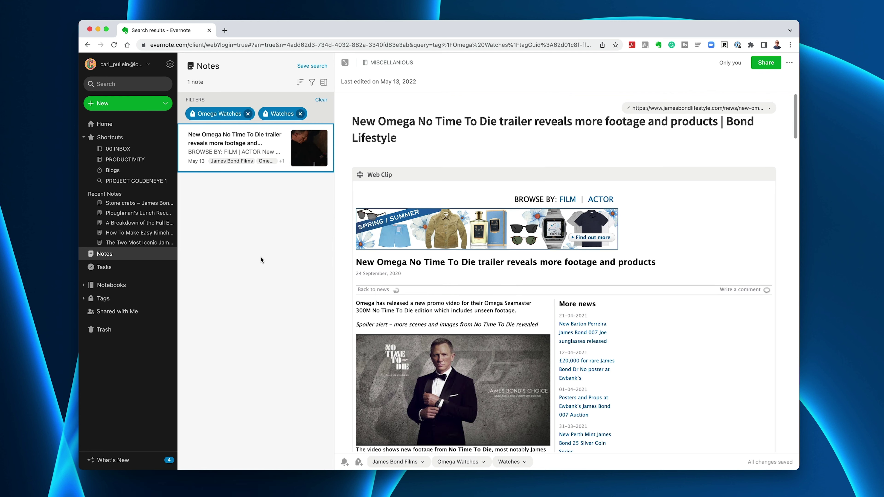
- In 00 INBOX, tag the James Bond watches note with 'James Watches' and 'Watches', then show the tags list
left_click(118, 149)
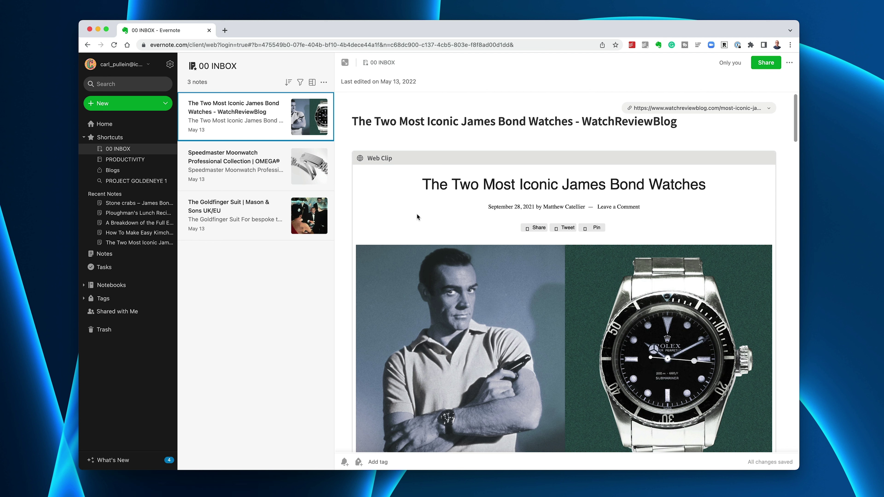
left_click(379, 462)
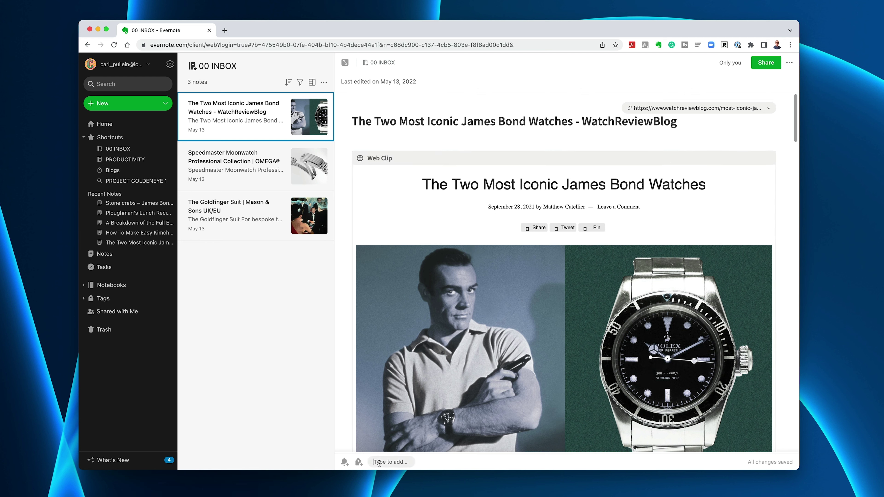
type("James Watches")
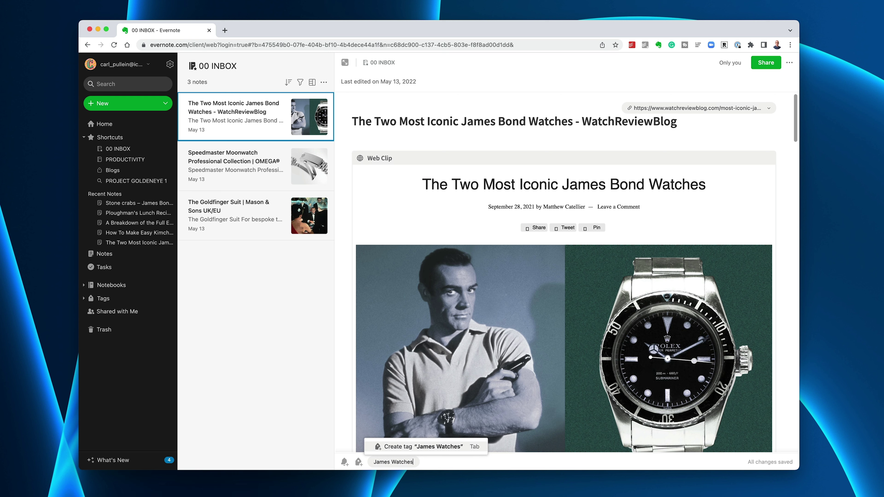
key("Tab")
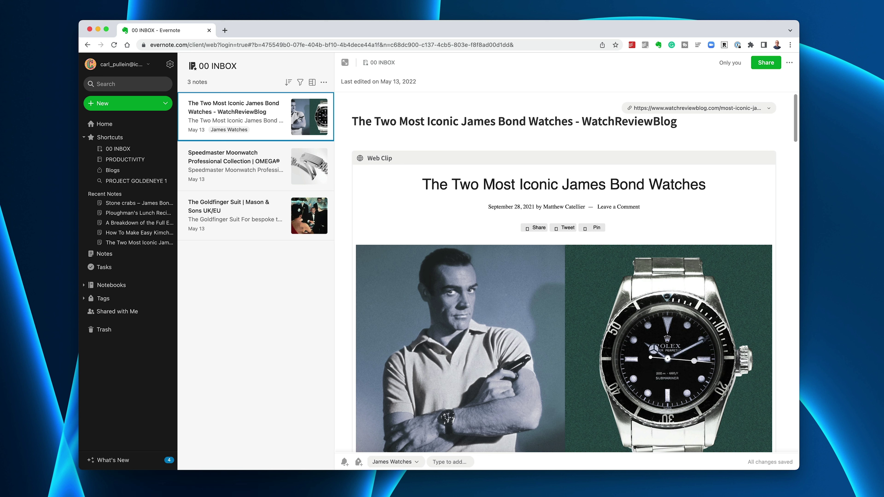
type("Watches")
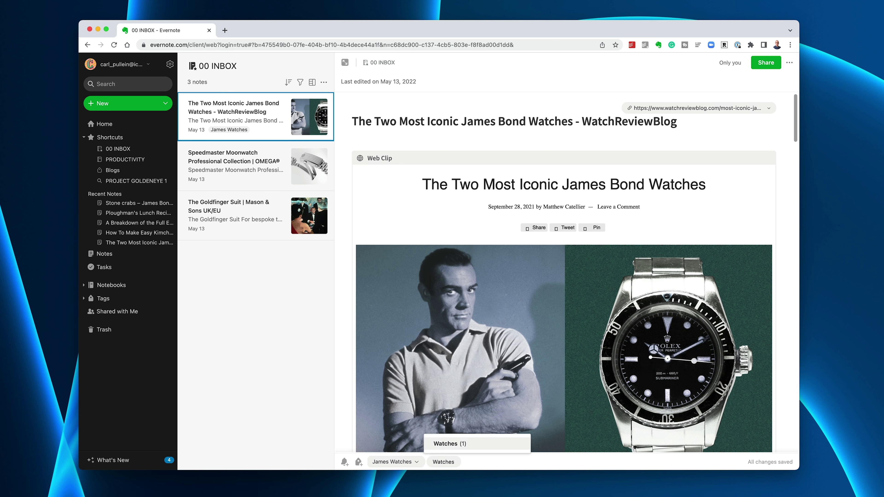
key("Return")
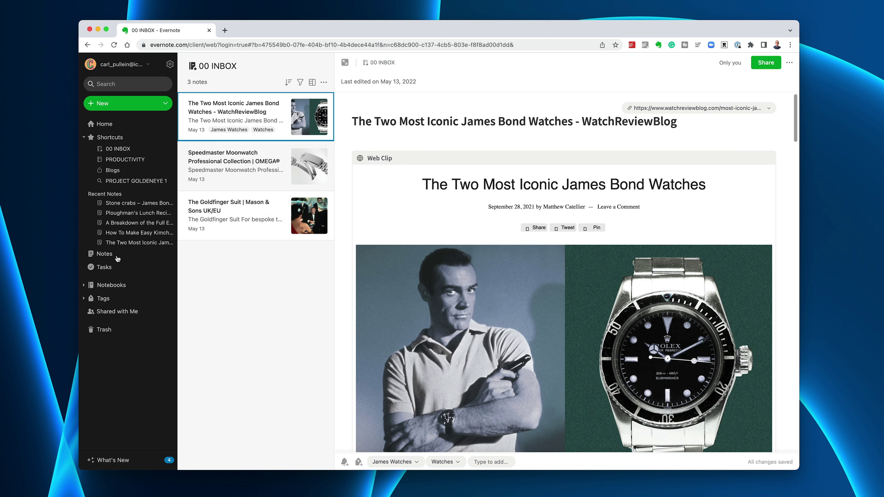
left_click(103, 298)
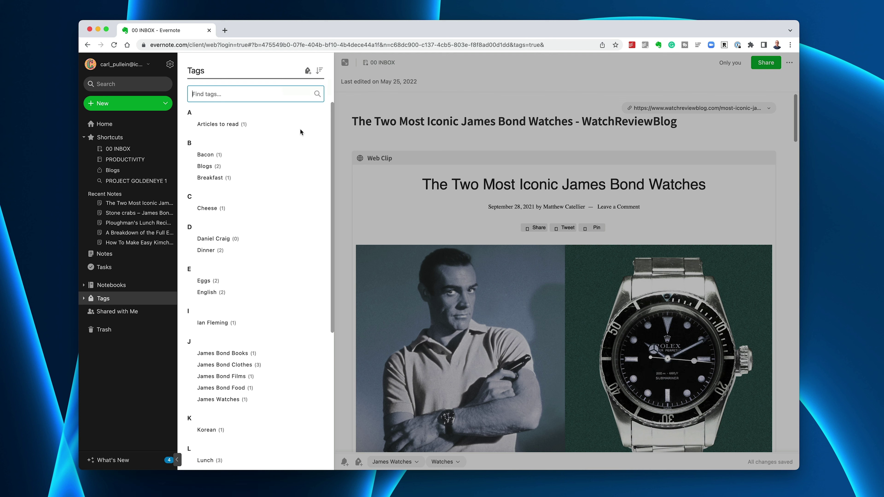
- Filter all notes by the James Watches tag, leaving only The Two Most Iconic James Bond Watches
left_click(104, 254)
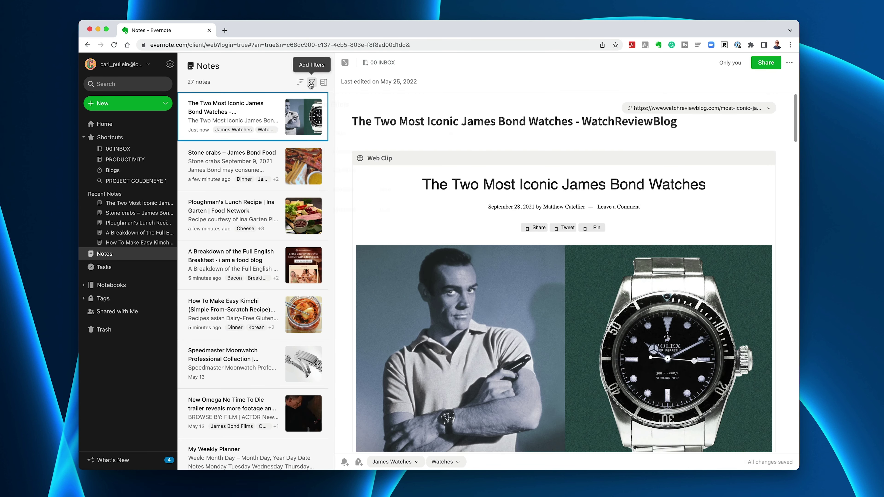
left_click(310, 83)
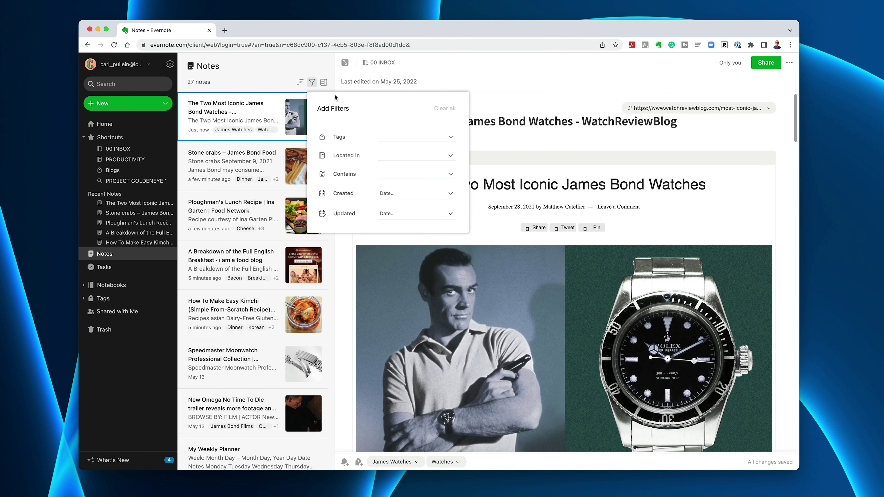
left_click(449, 139)
scroll(448, 176, "down", 1)
scroll(448, 178, "down", 5)
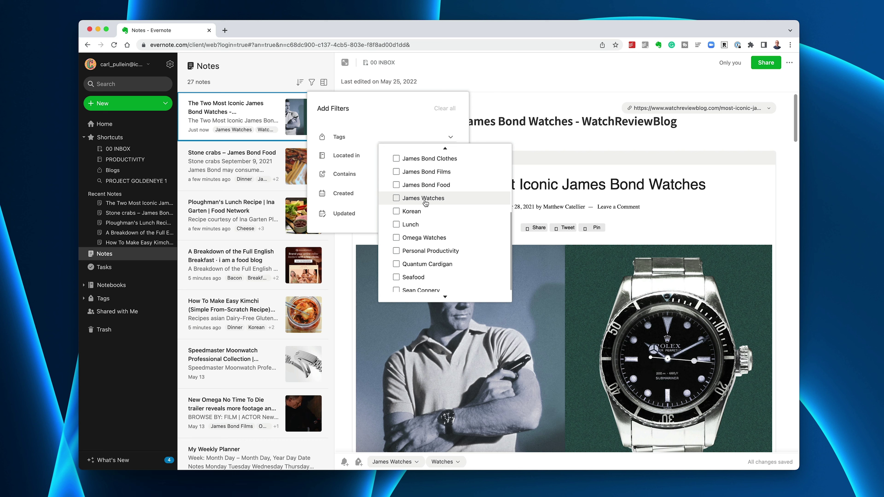
left_click(396, 199)
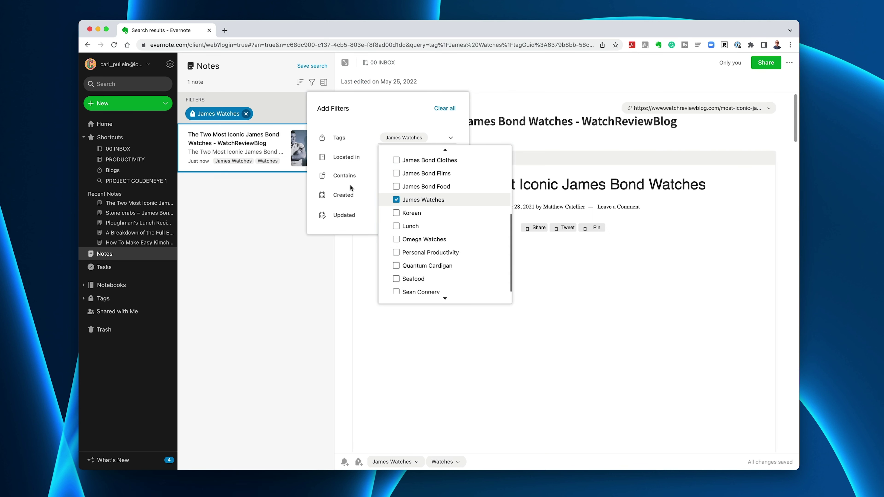
left_click(223, 131)
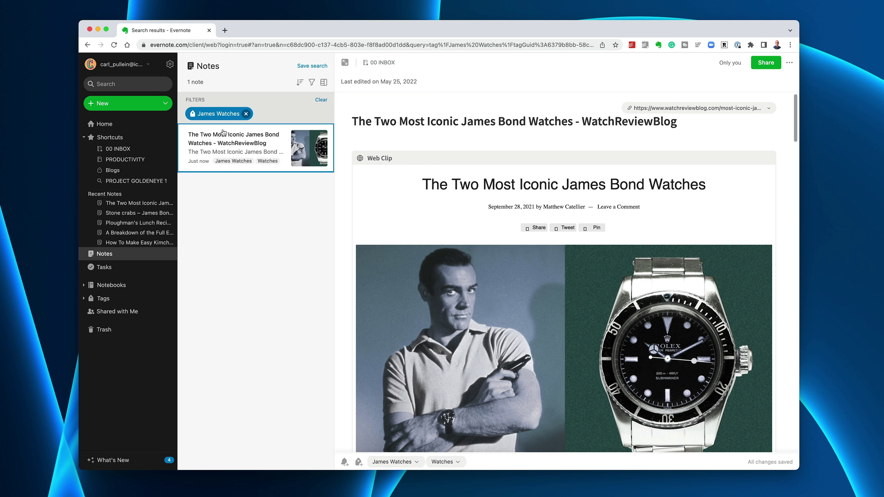
- From the notebooks list, open RECIPES under 04 RESOURCES
left_click(108, 286)
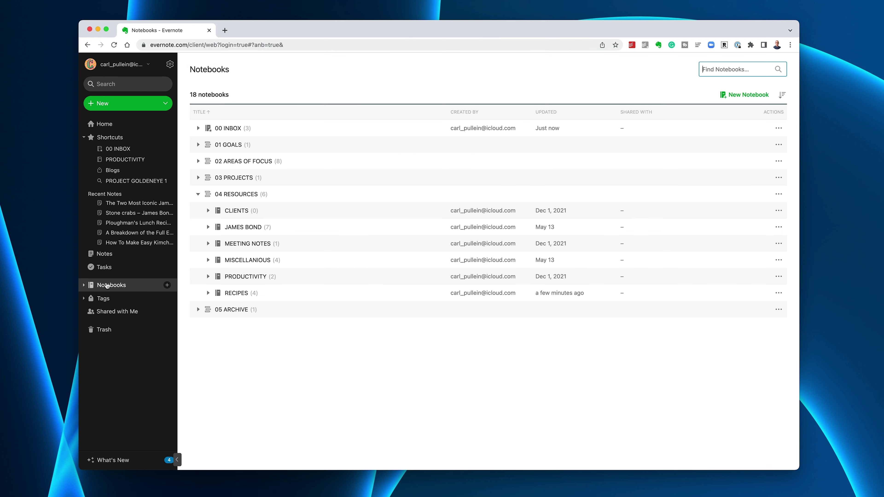
left_click(226, 294)
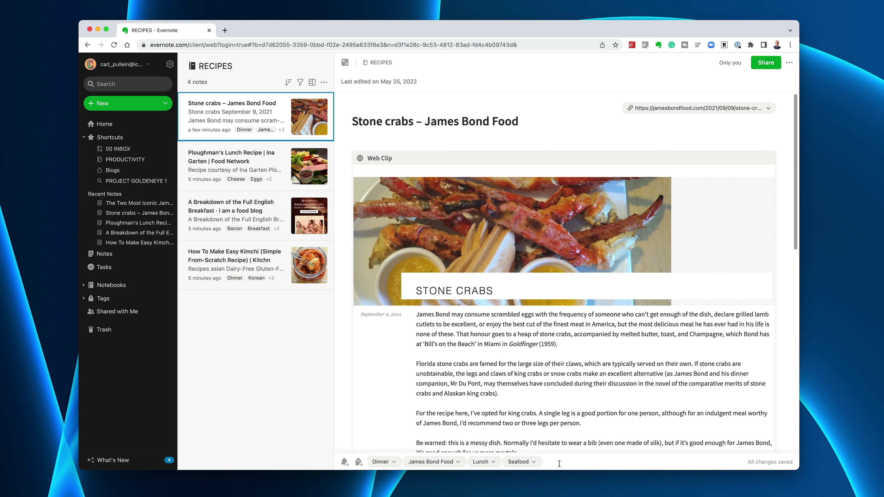
- Search the RECIPES notebook for 'Miami'
double_click(491, 343)
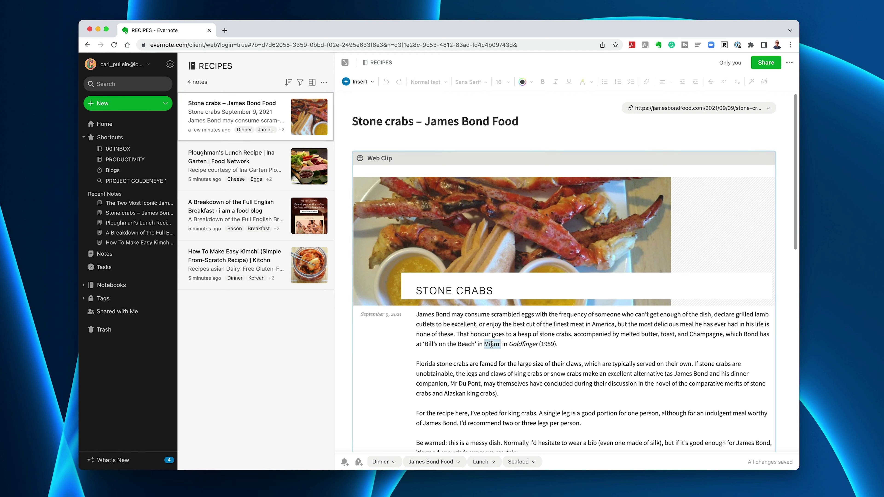
left_click(128, 85)
type("Mim")
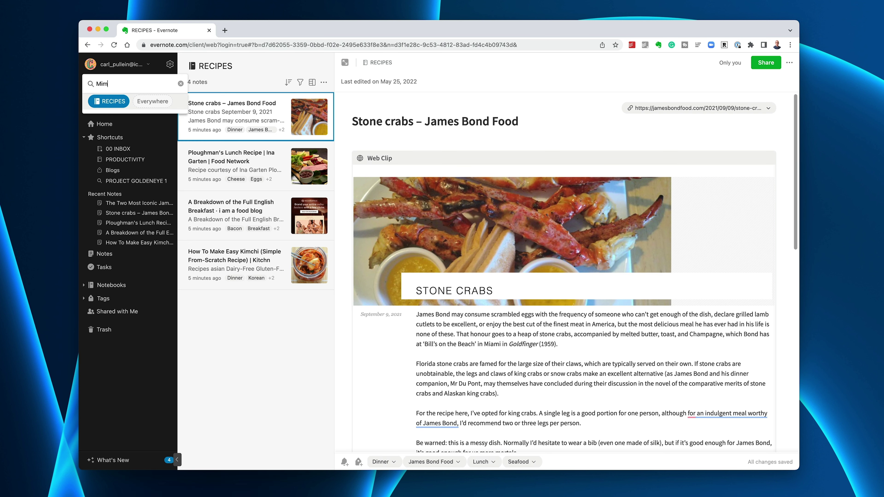
key("BackSpace")
type("ami")
key("Return")
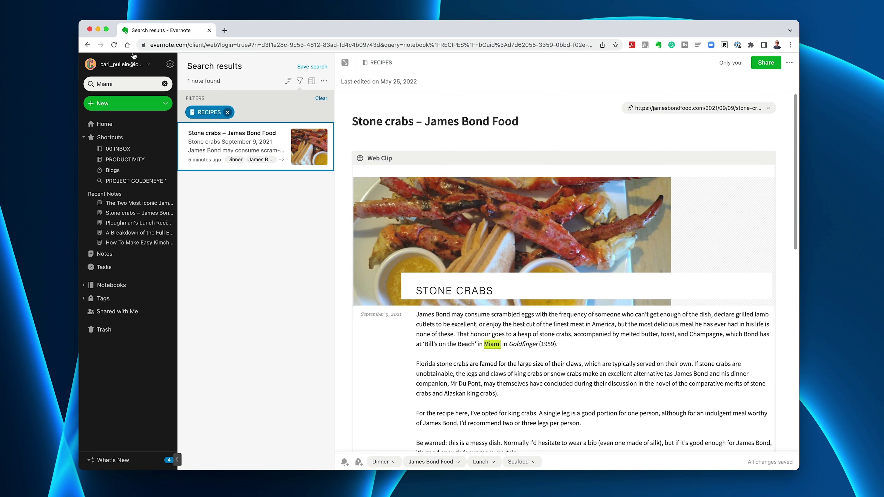
- Replace the search term with 'Goldfinger' to find the Stone crabs note
left_click(127, 84)
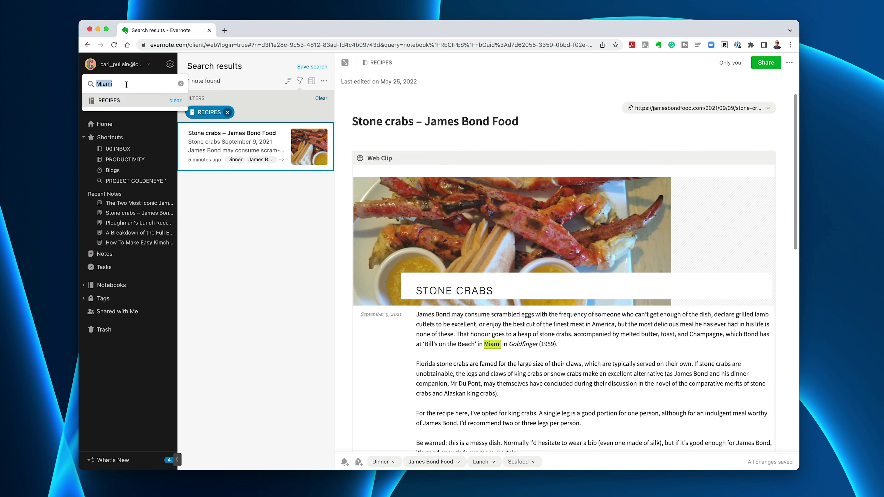
type("Go")
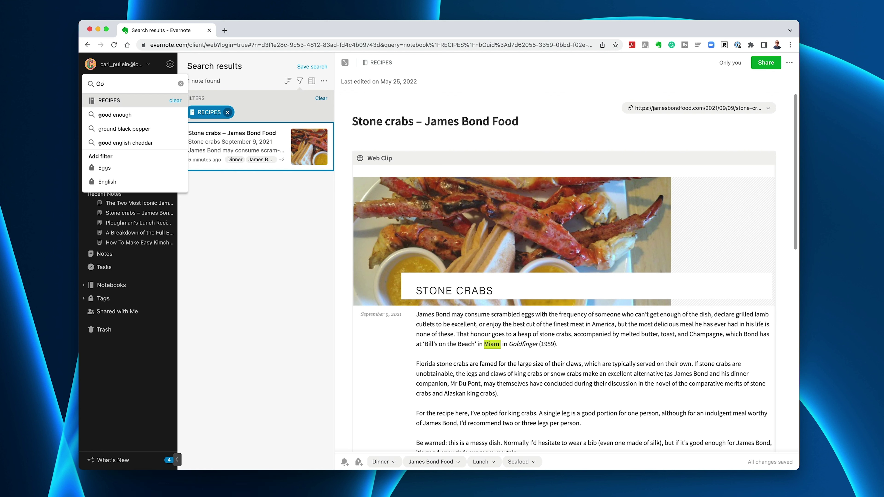
type("ldfinger")
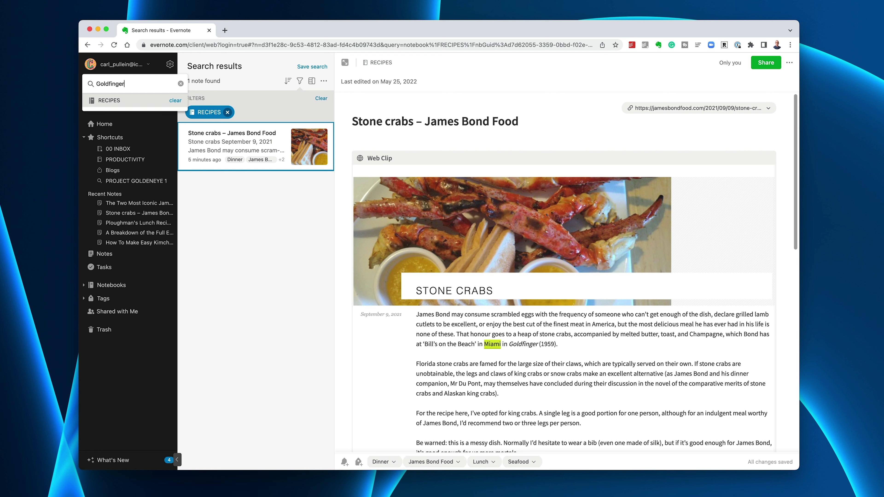
key("Return")
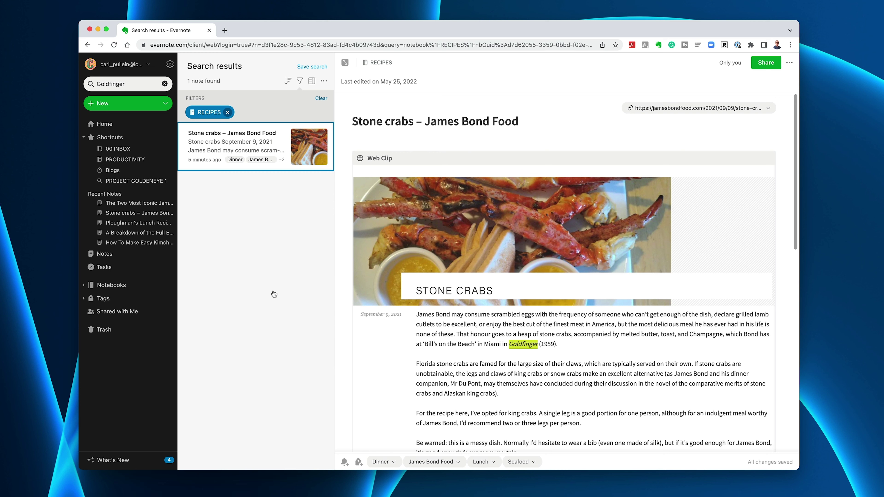
- Show the filter options for the Goldfinger search results in RECIPES
left_click(299, 81)
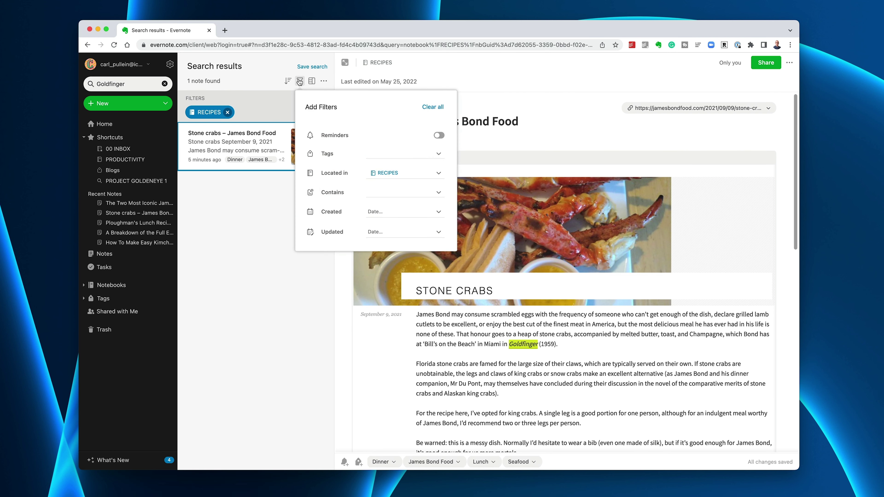